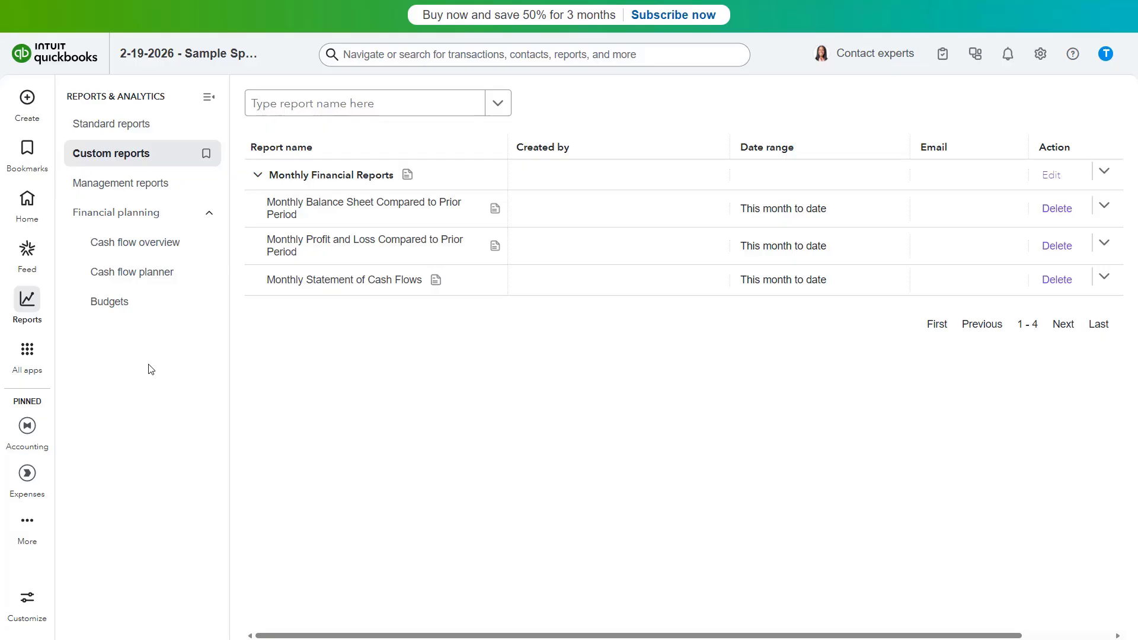
Open the list of custom reports
mouse_move(34, 320)
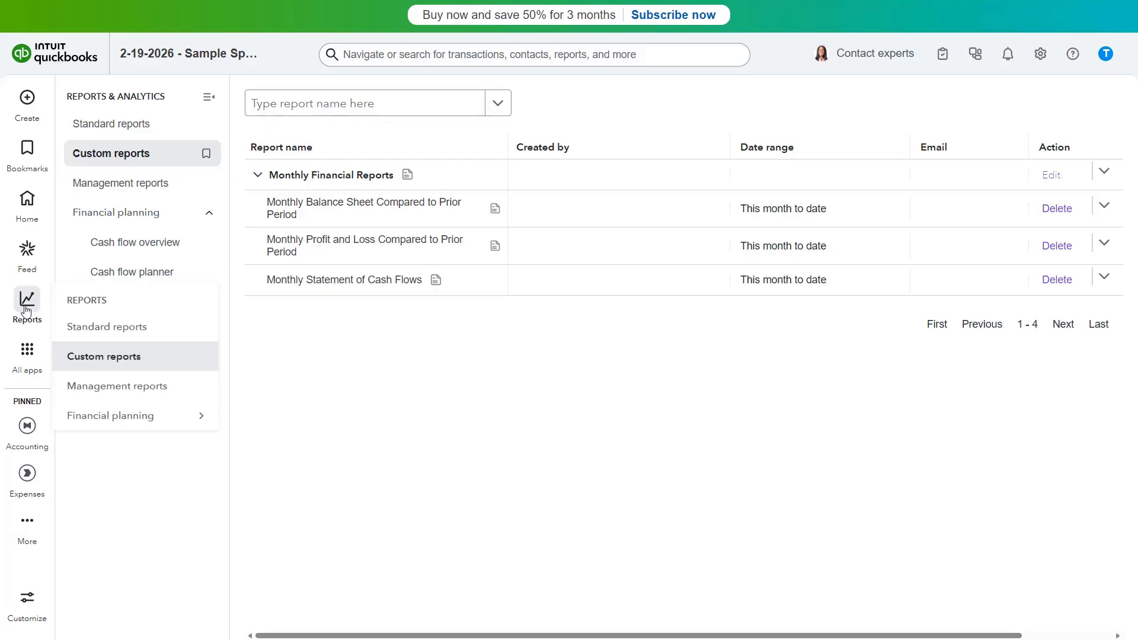
click(99, 362)
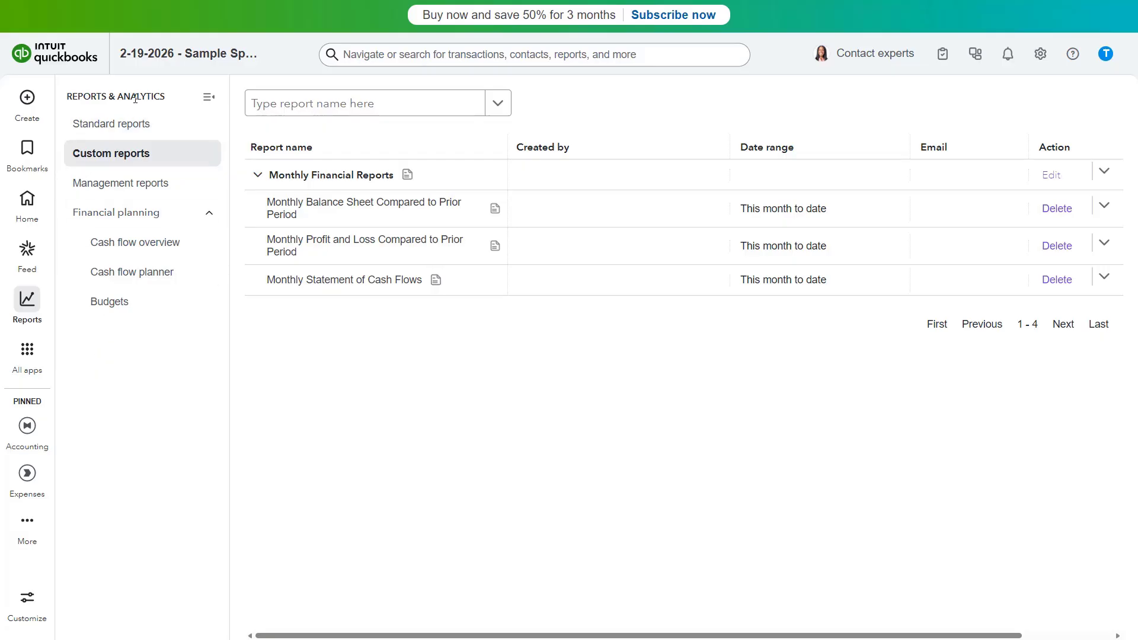
click(125, 159)
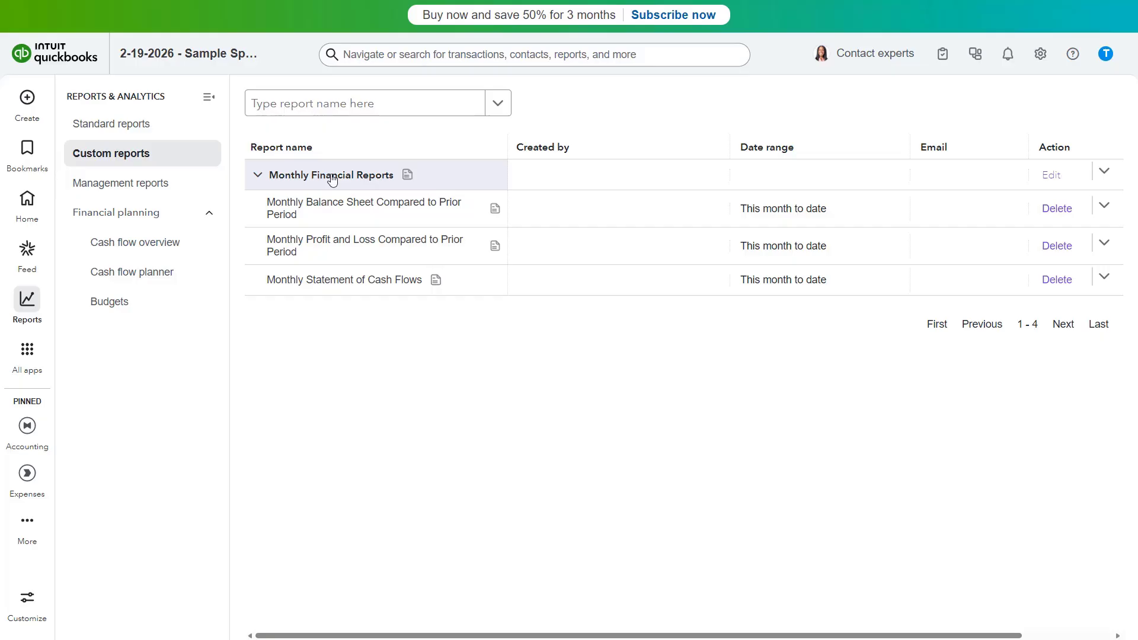
Open the PDF export of the Monthly Financial Reports group and look through the pages of its preview
click(1105, 173)
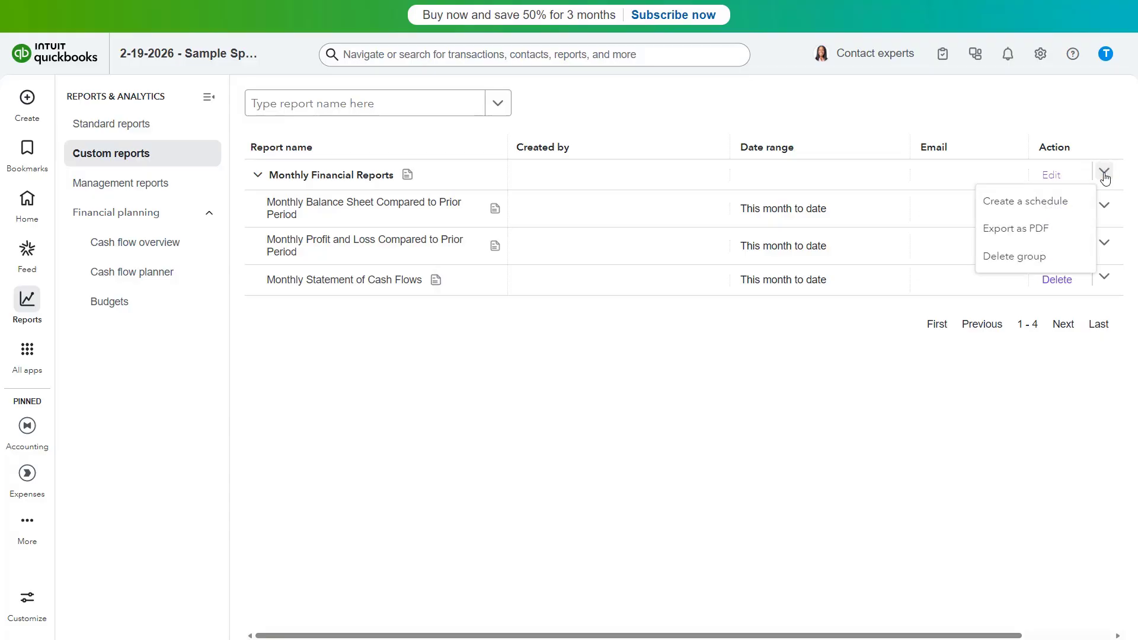
click(1065, 241)
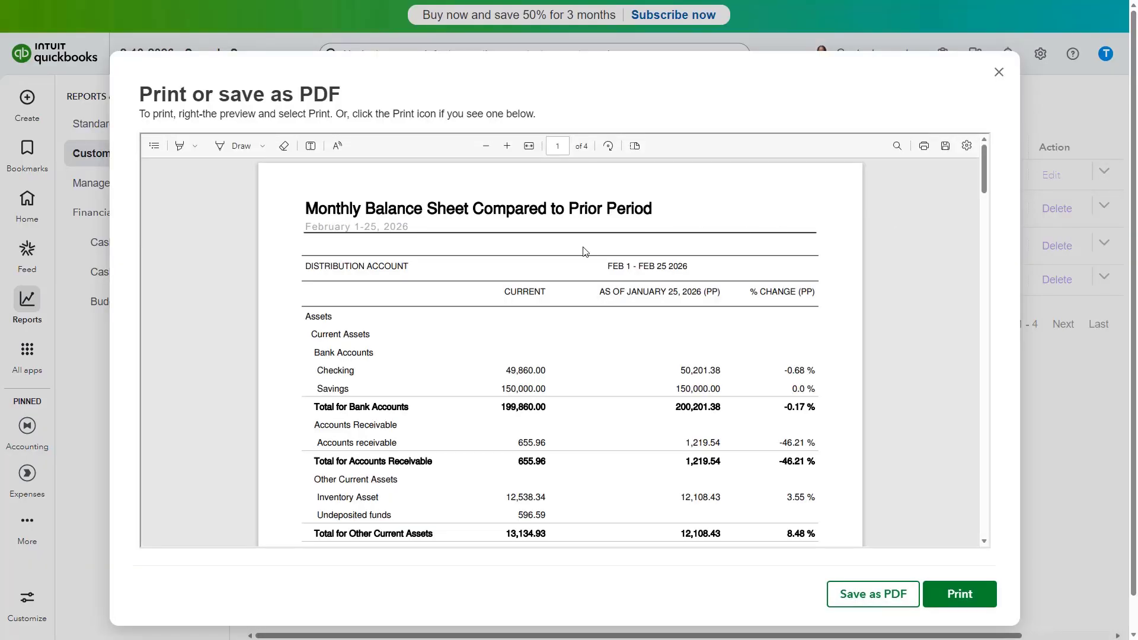
scroll(530, 320, down, 10)
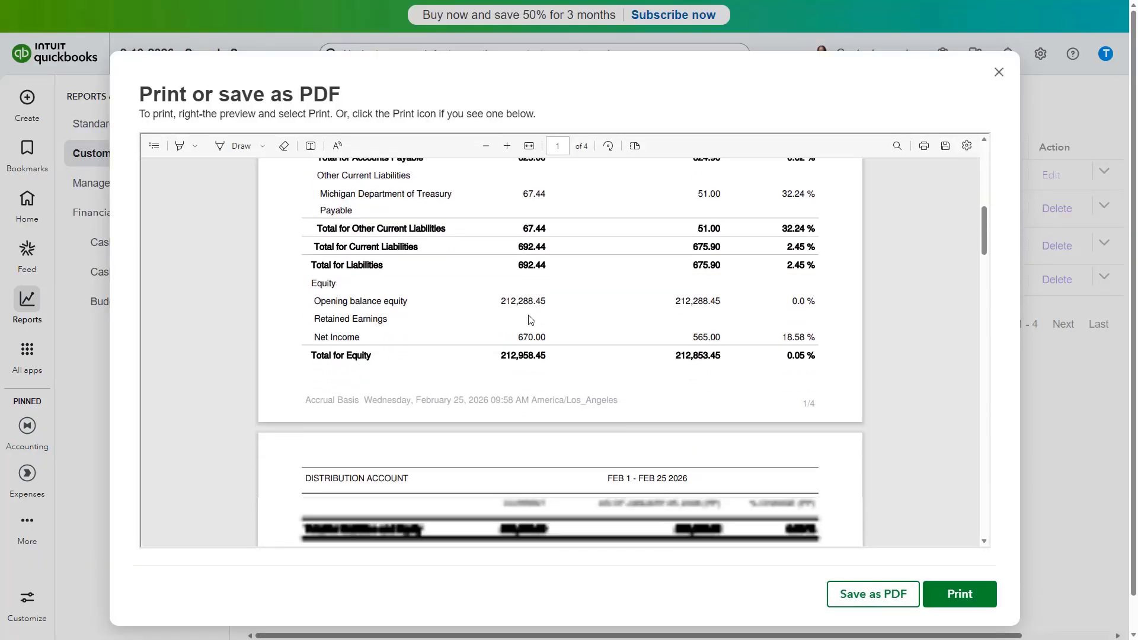
scroll(531, 320, down, 12)
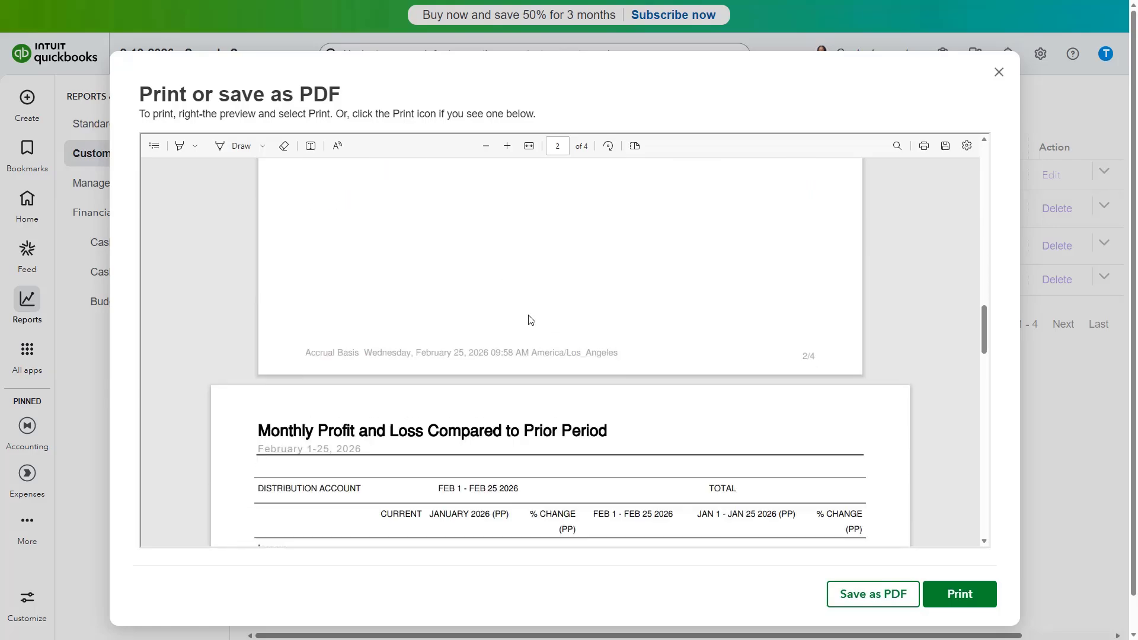
scroll(531, 320, down, 3)
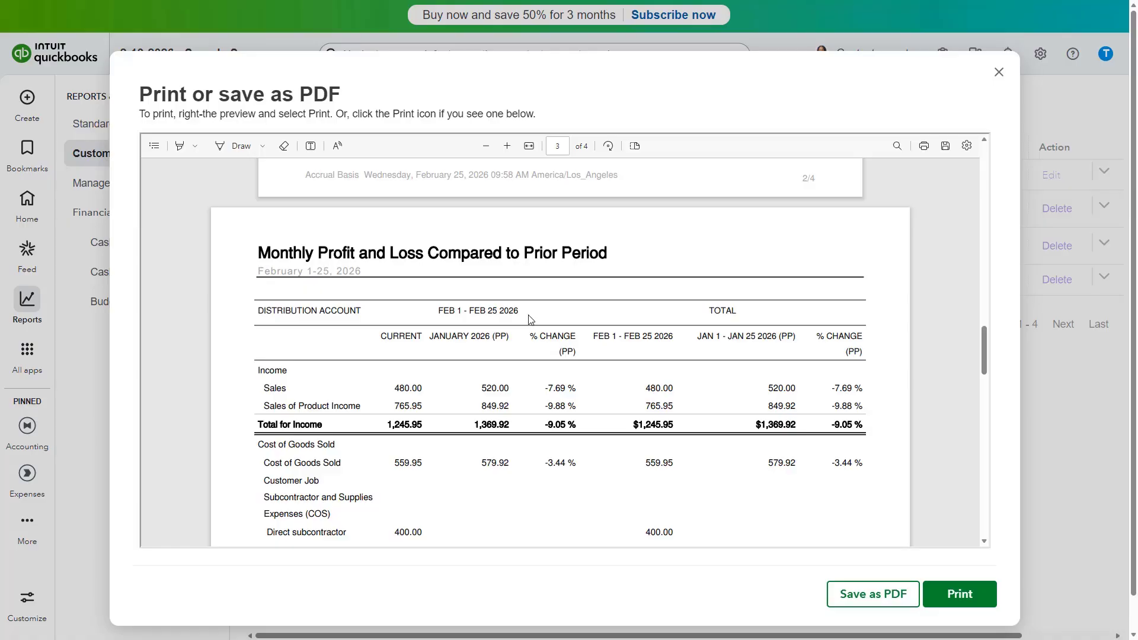
Check the print settings for the exported reports without printing, and save the report group as a PDF
click(924, 152)
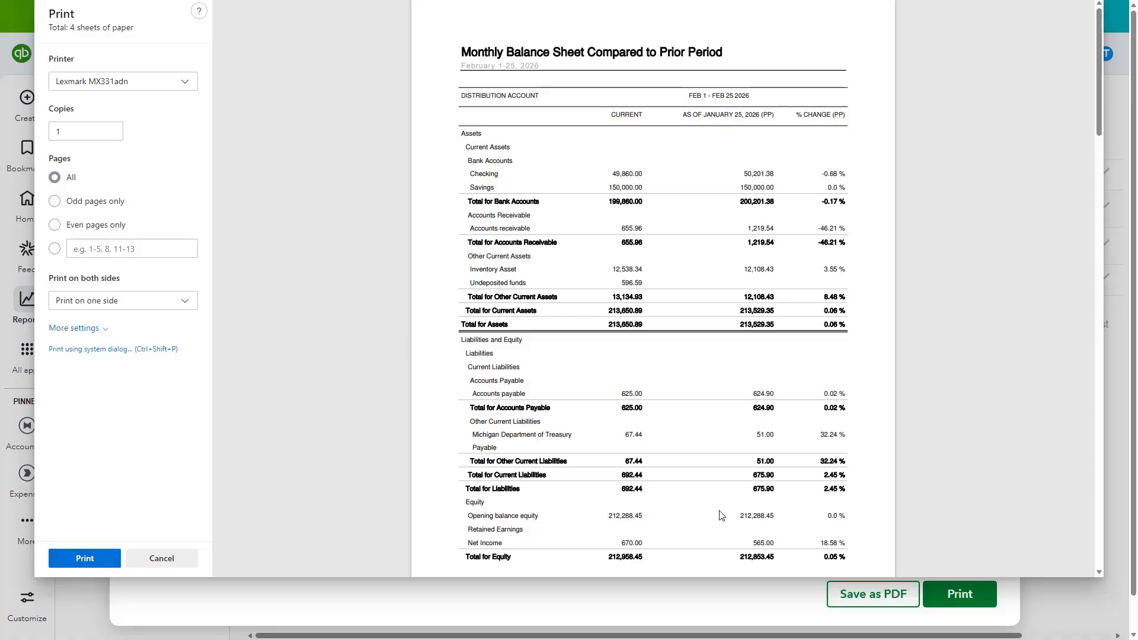
click(186, 563)
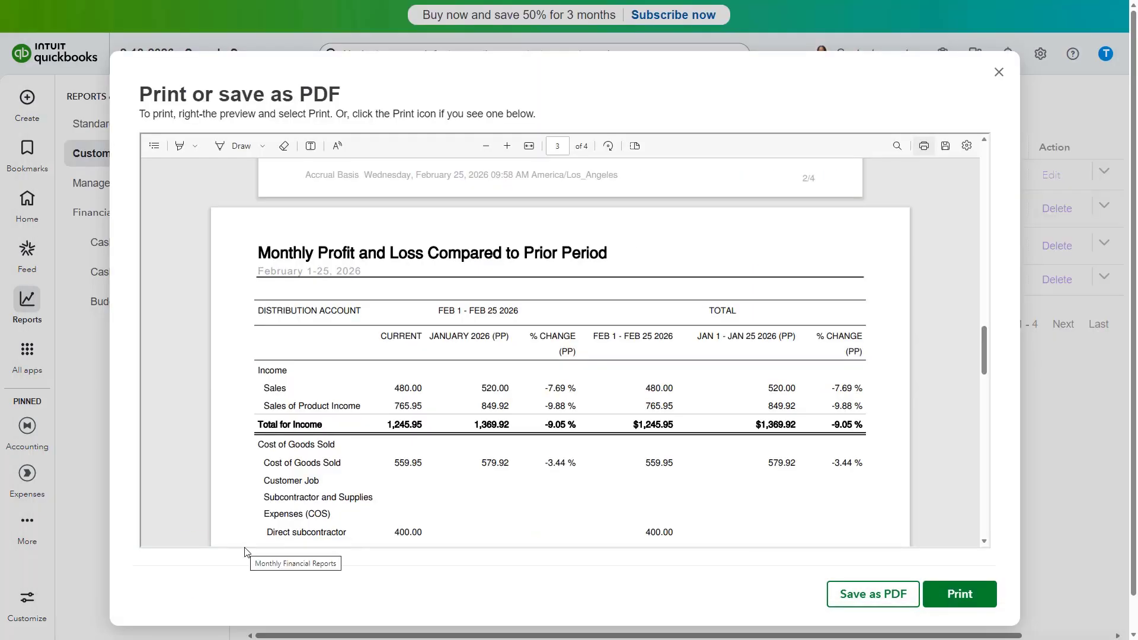
click(851, 596)
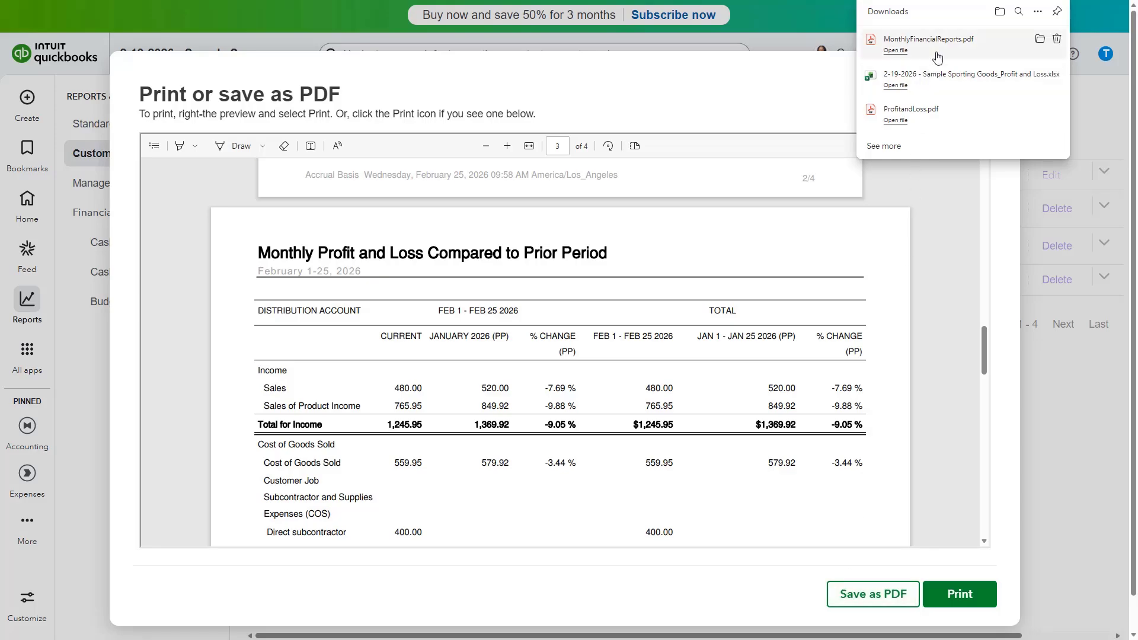
click(788, 74)
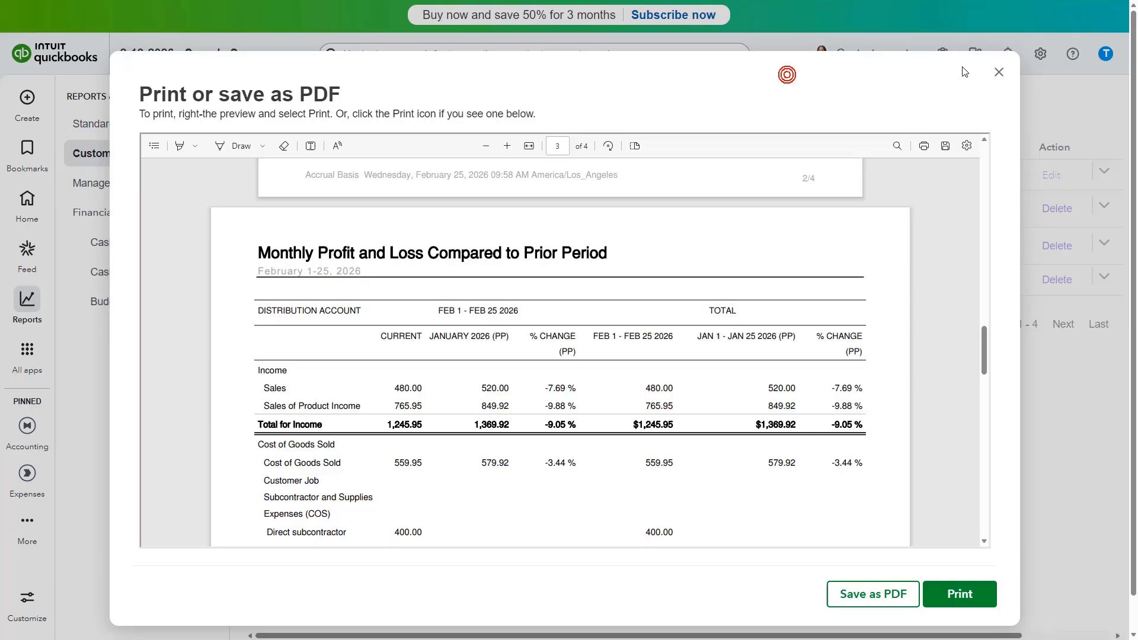
click(1000, 73)
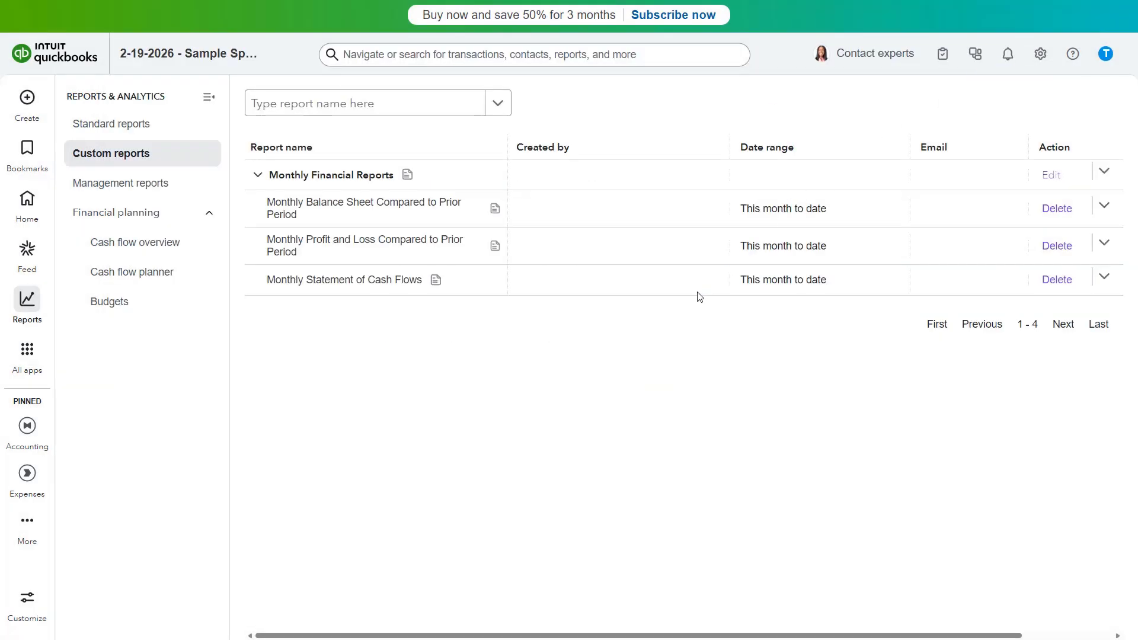
Rename the Monthly Financial Reports group as "Custom Financial Reports - Monthly"
click(1065, 177)
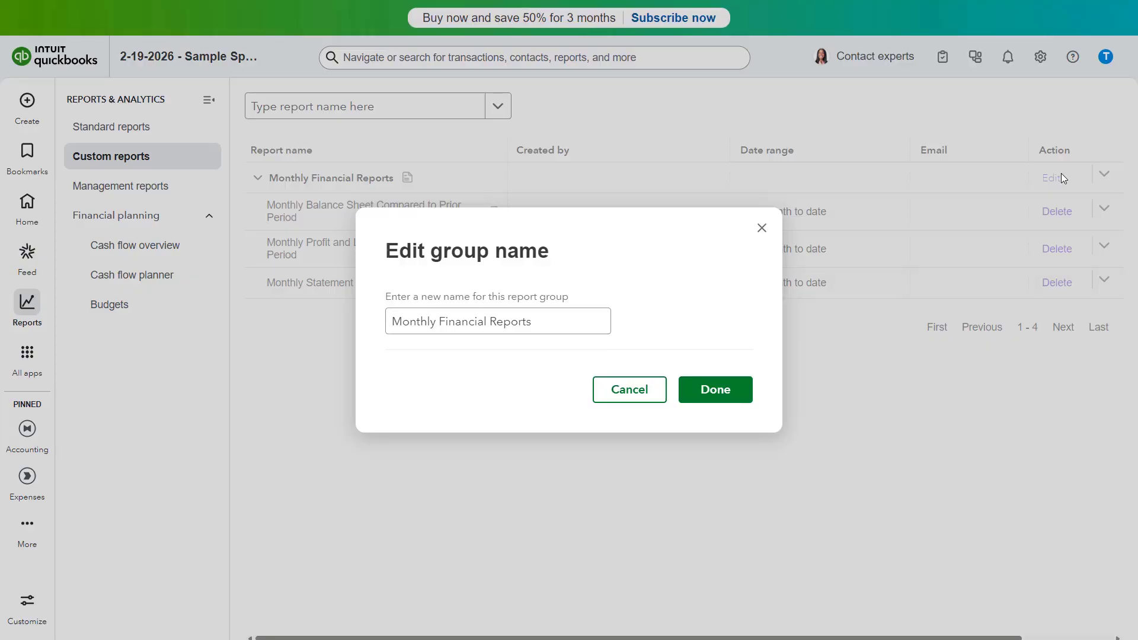
click(494, 323)
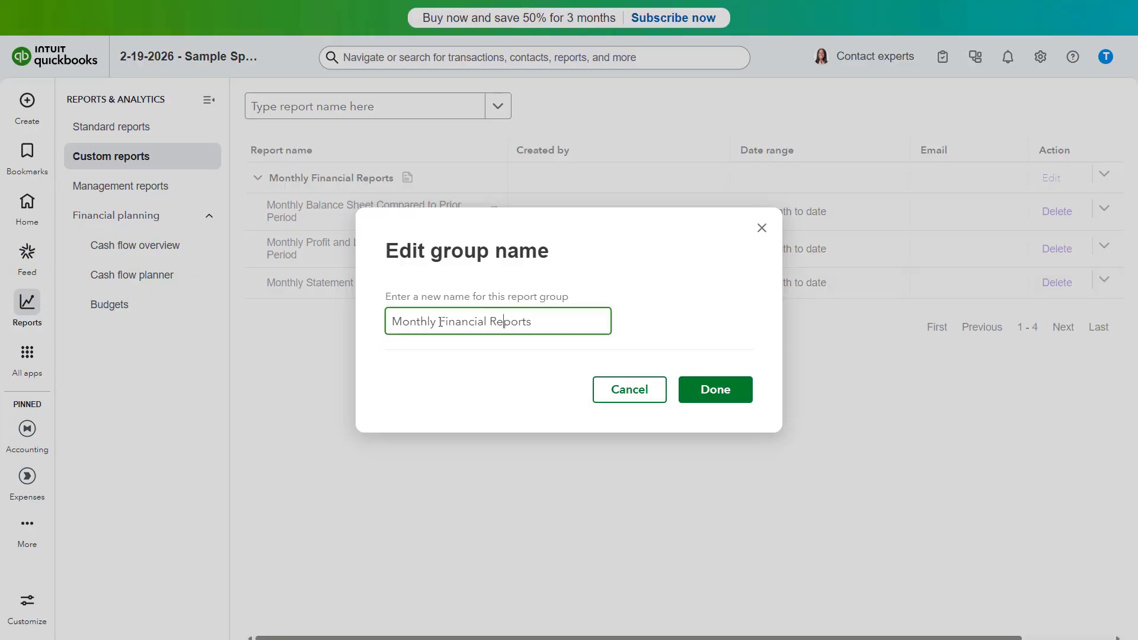
drag(441, 323, 367, 321)
key(BackSpace)
text(Custom)
key(End)
text(- Monthly)
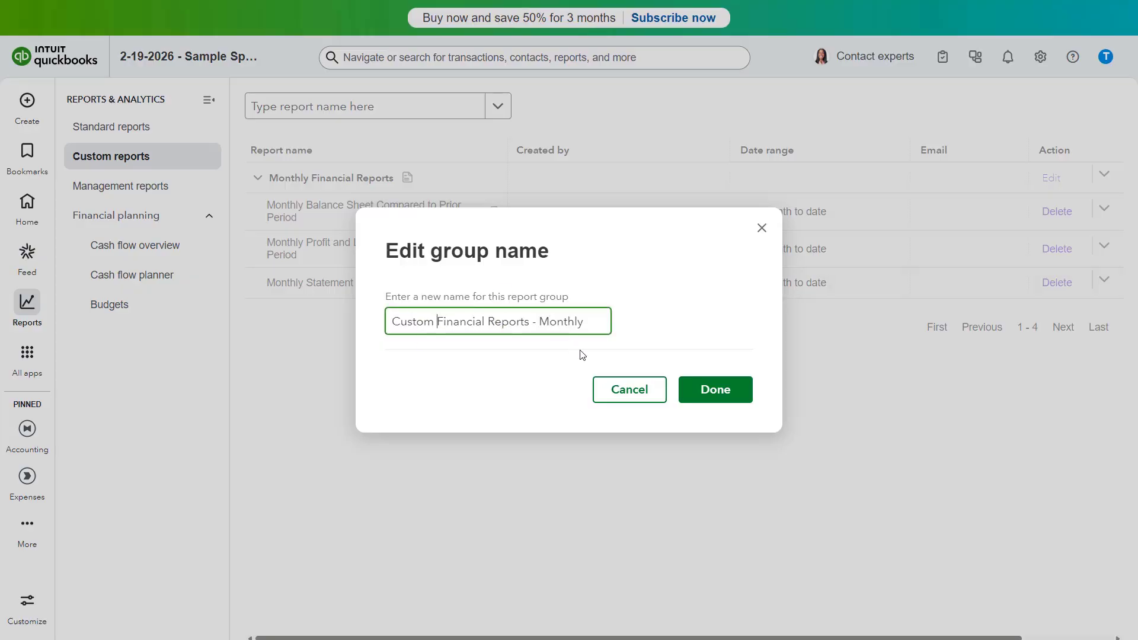
click(714, 391)
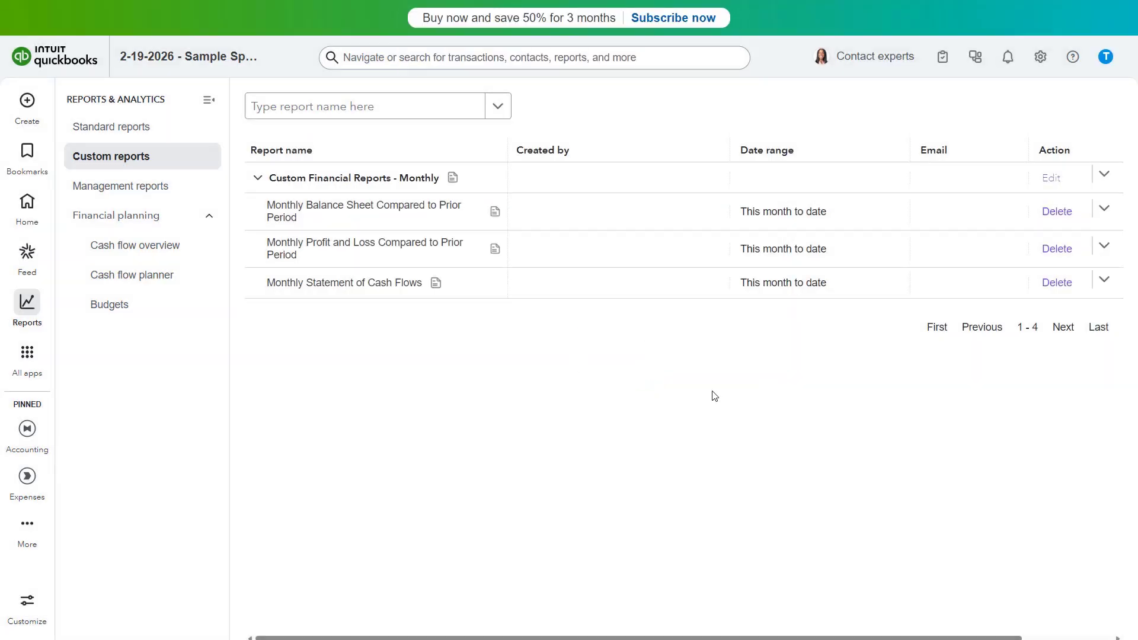
click(1109, 178)
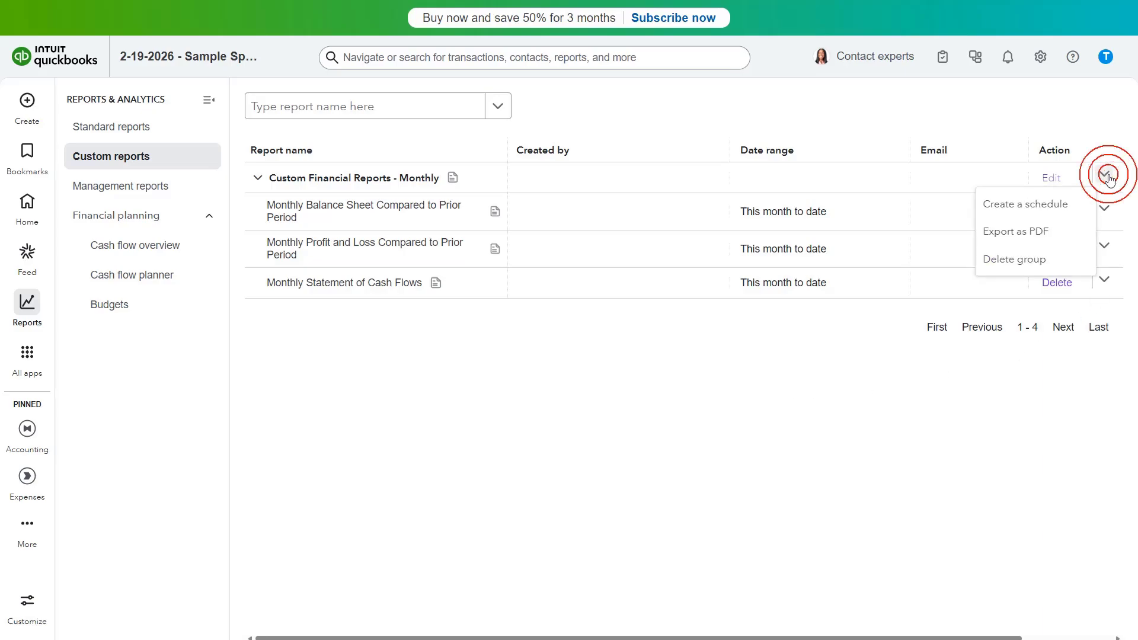
click(1044, 260)
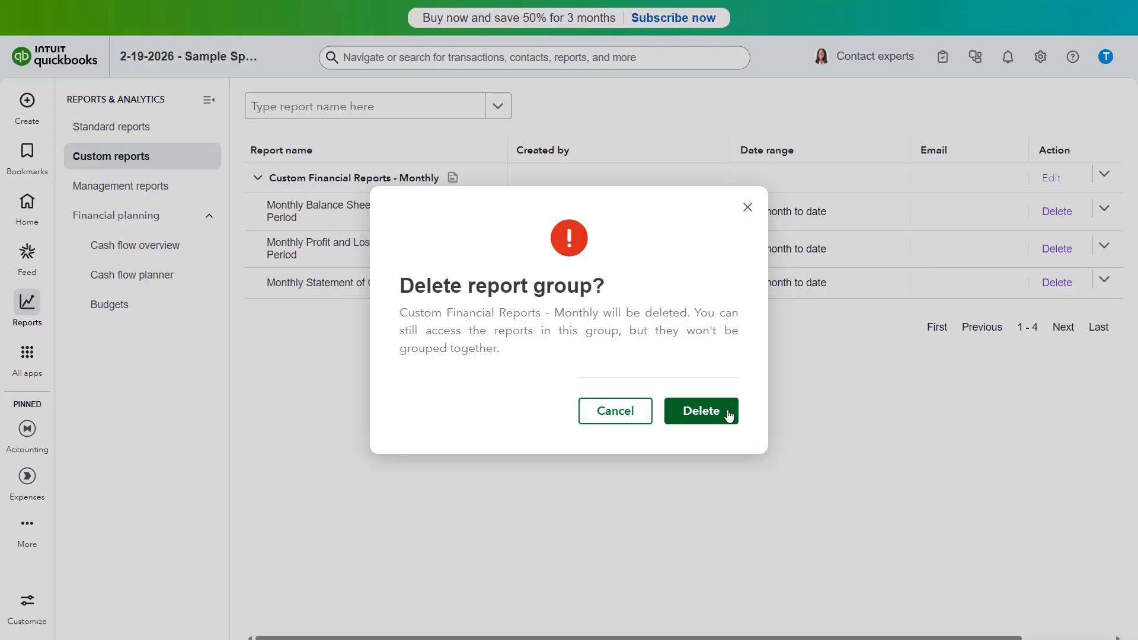
click(616, 411)
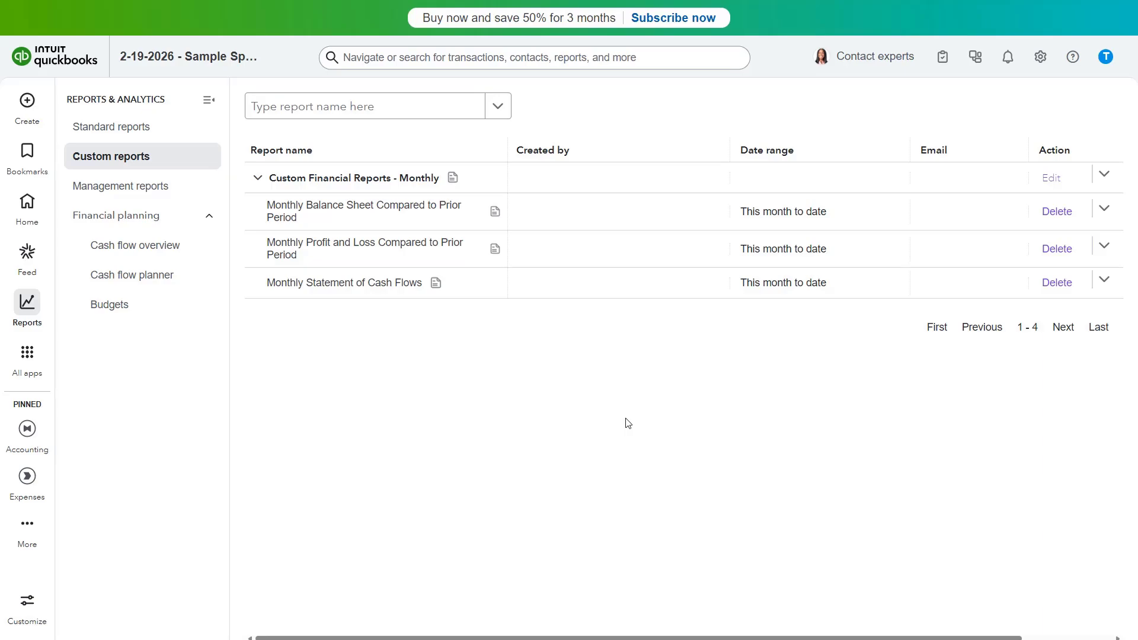
Start a schedule for the Custom Financial Reports - Monthly group and review its workflow name, start date, repeat interval and end date
click(1105, 177)
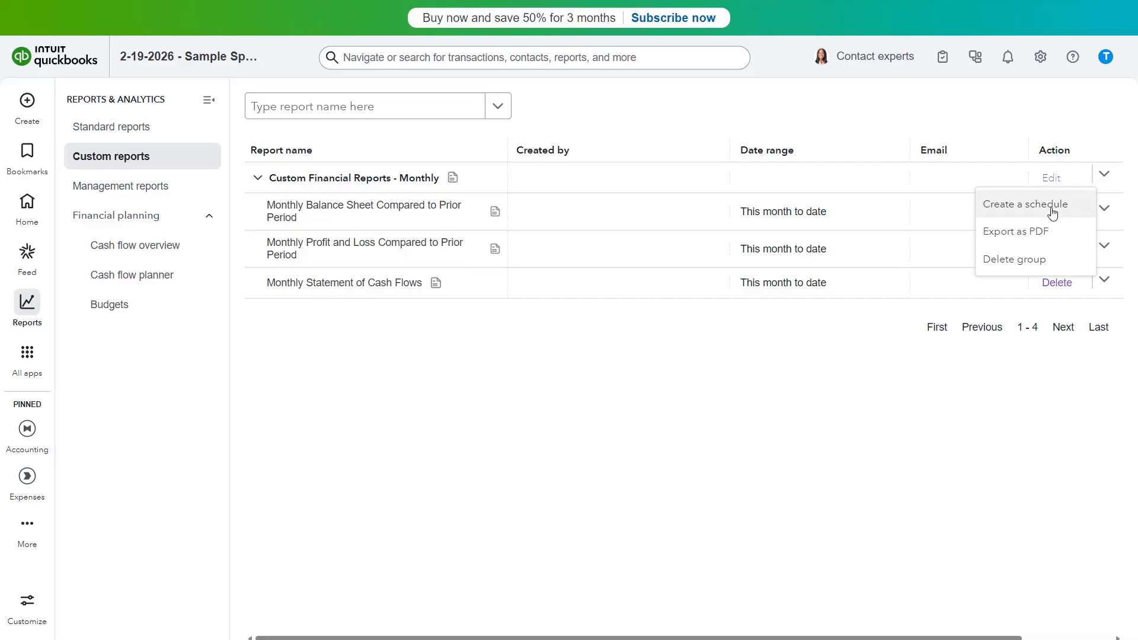
click(1052, 212)
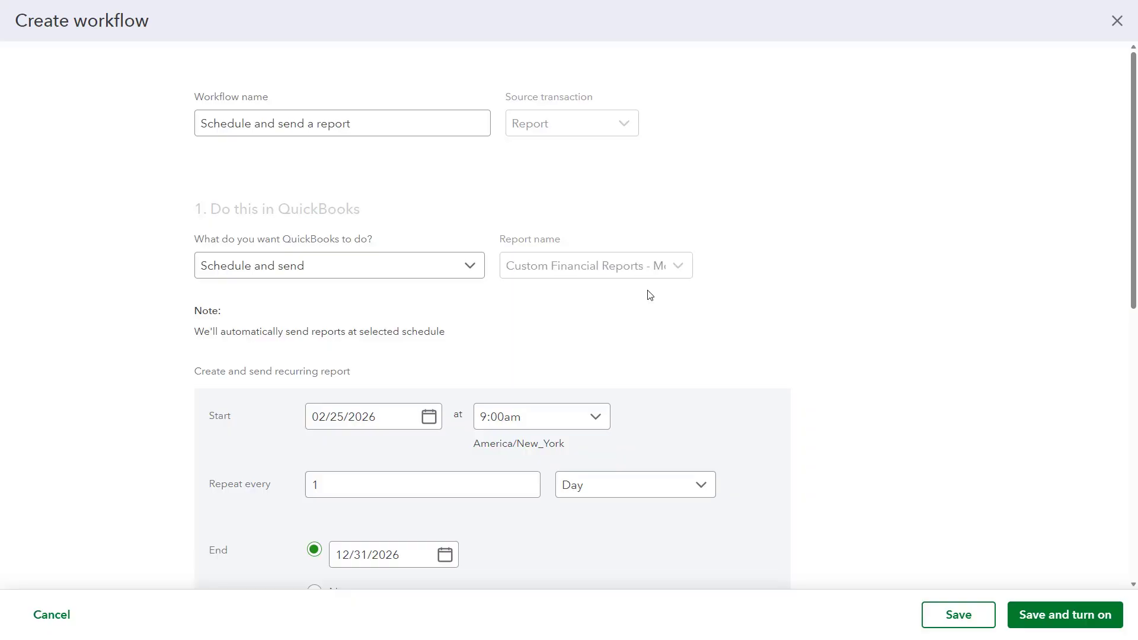
click(389, 119)
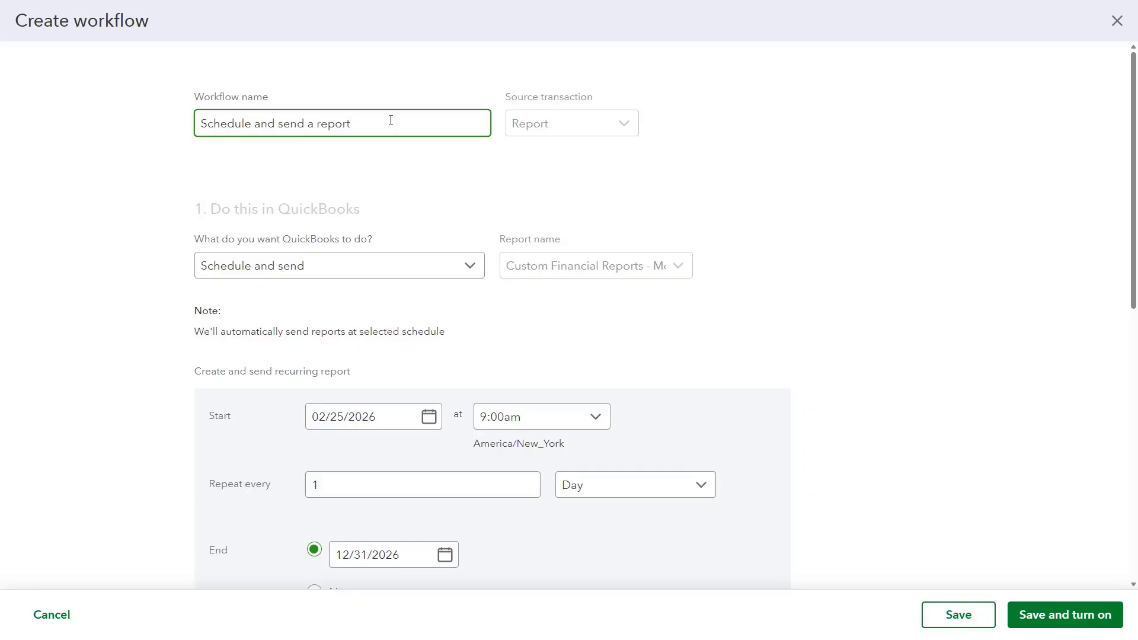
click(386, 422)
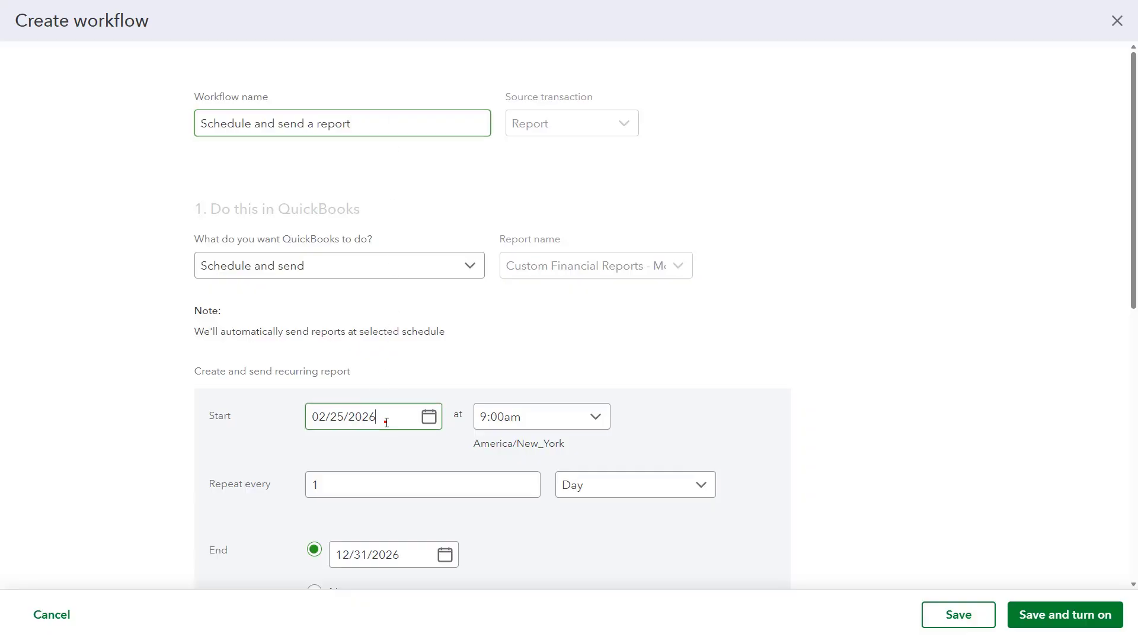
click(370, 485)
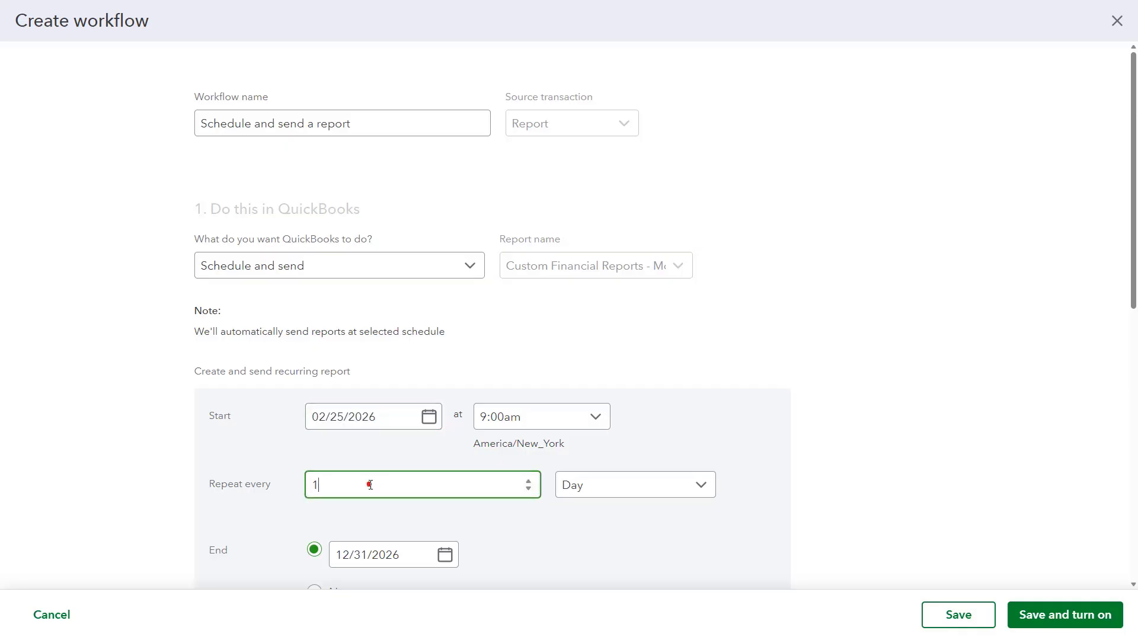
scroll(371, 485, down, 2)
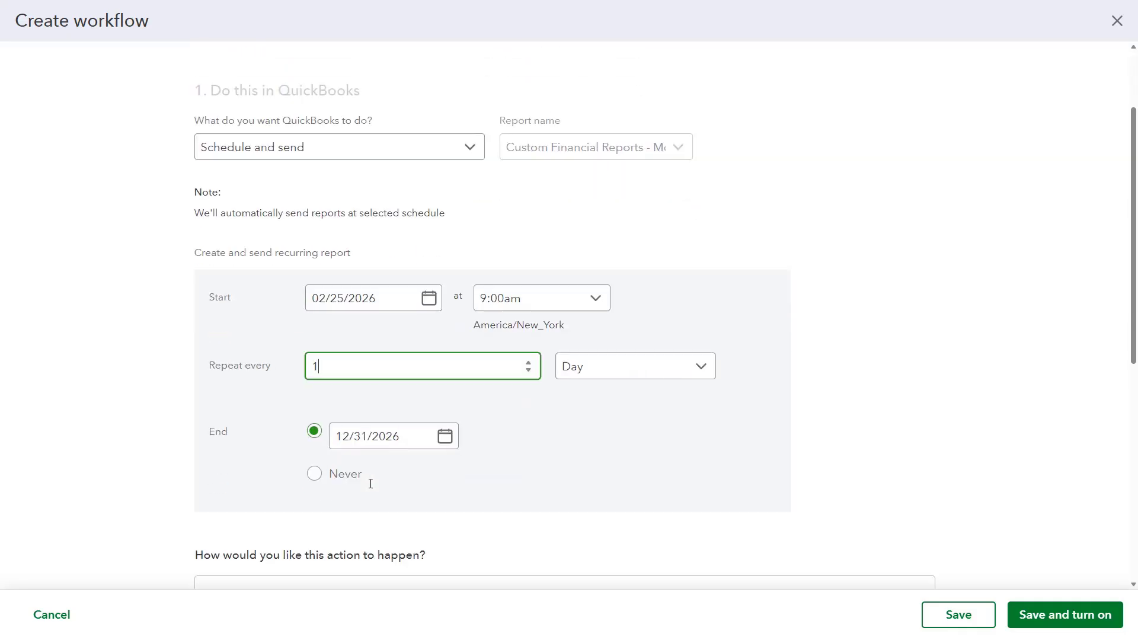
click(407, 443)
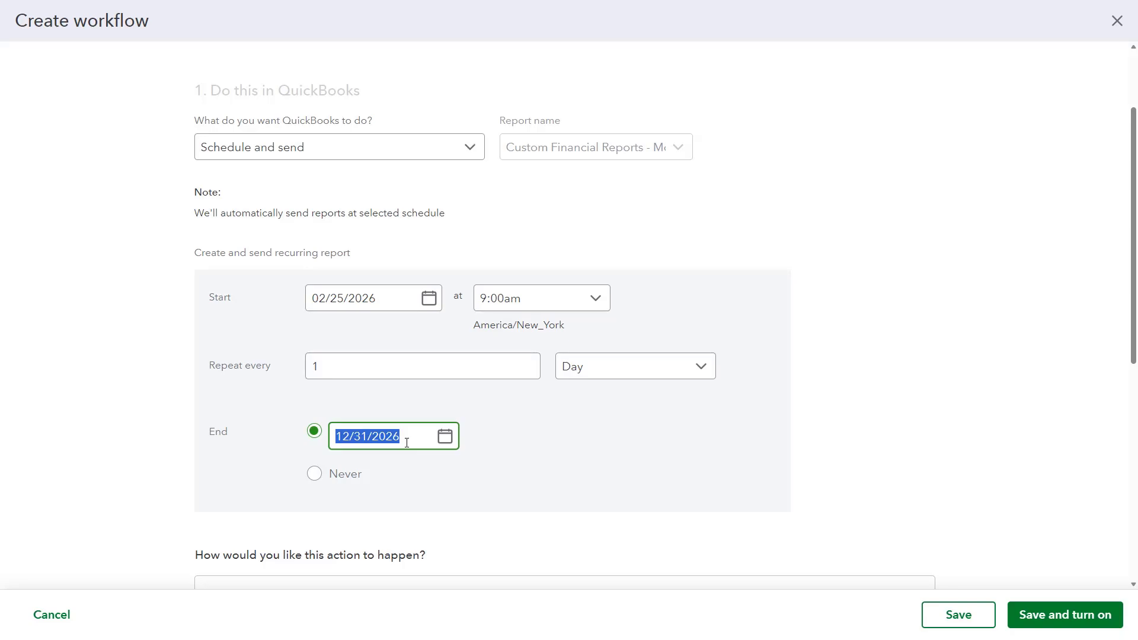
Review the company email's recipient, subject and format settings, keeping PDF as the report format
scroll(406, 443, down, 6)
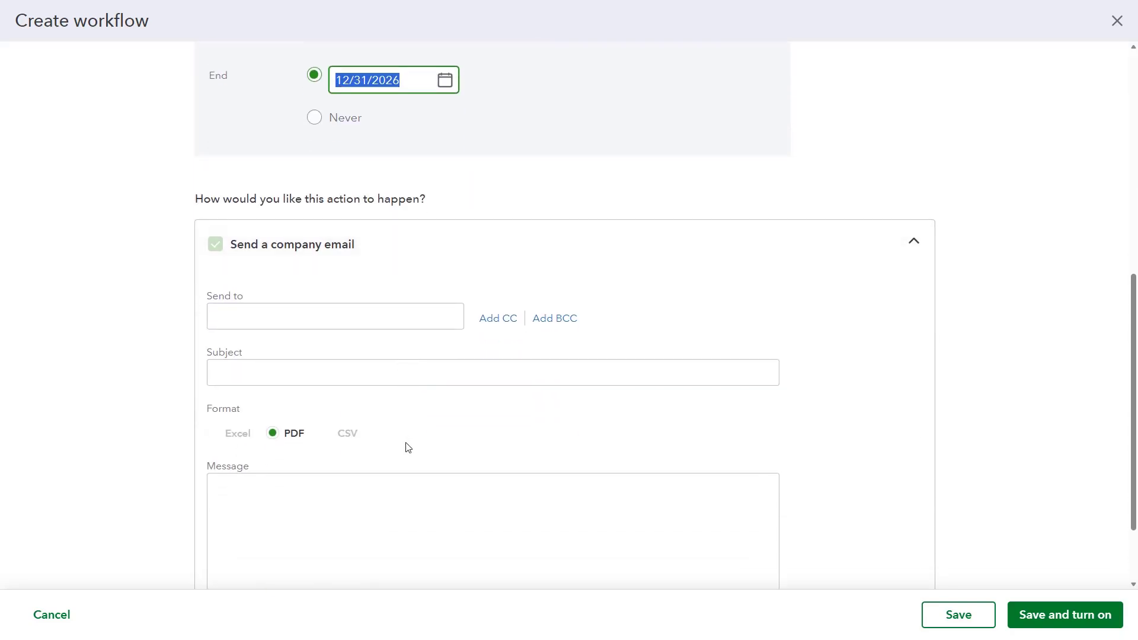
scroll(408, 448, down, 2)
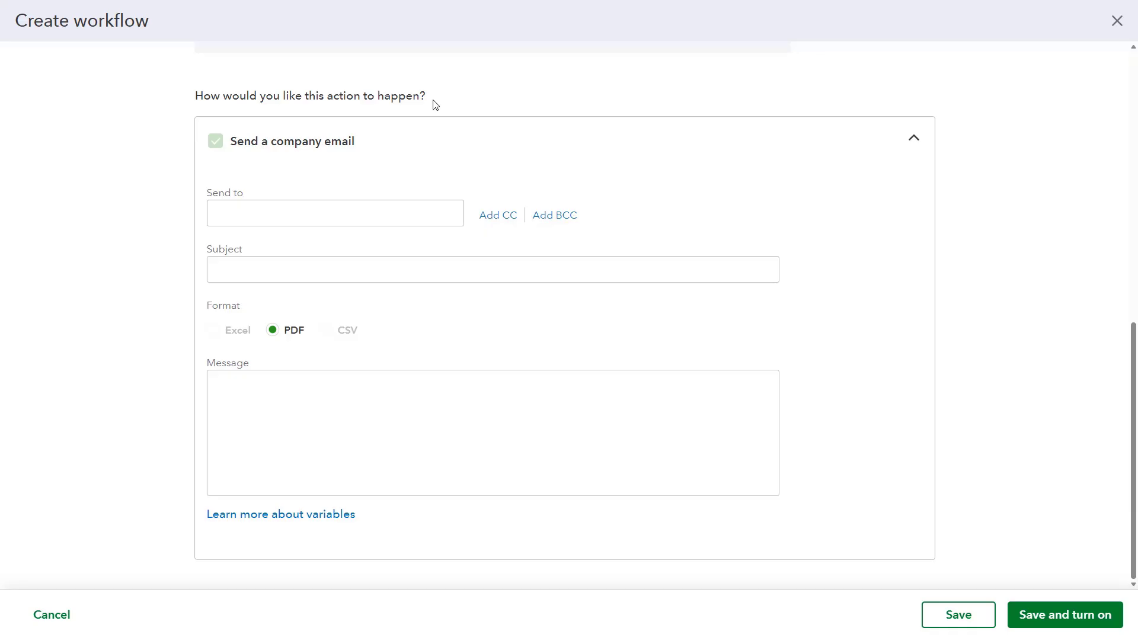
click(325, 212)
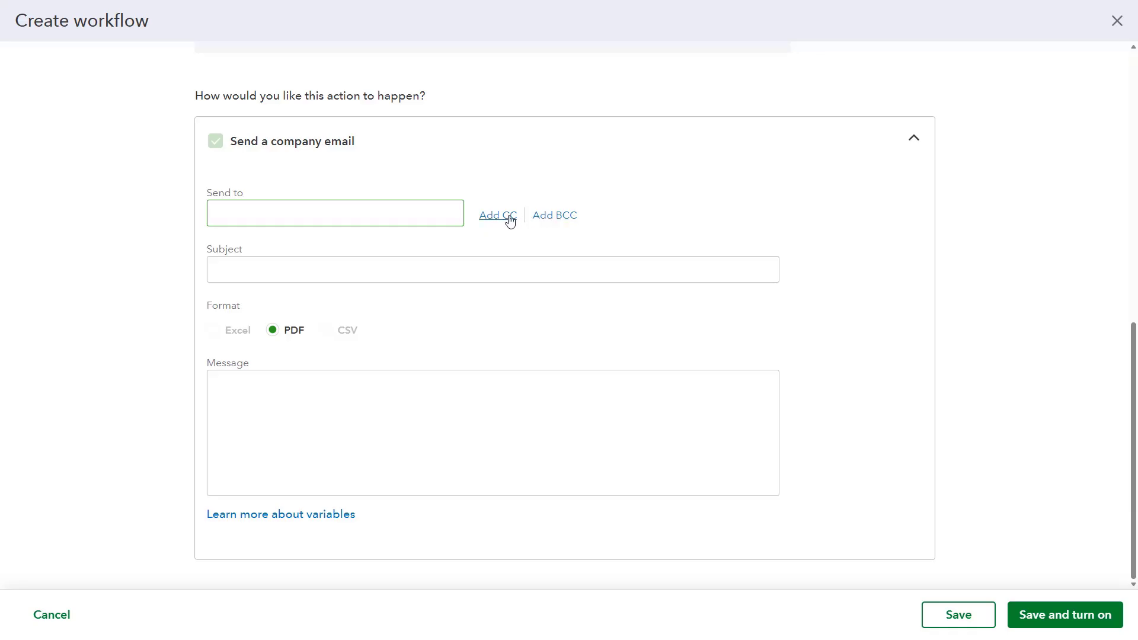
click(332, 262)
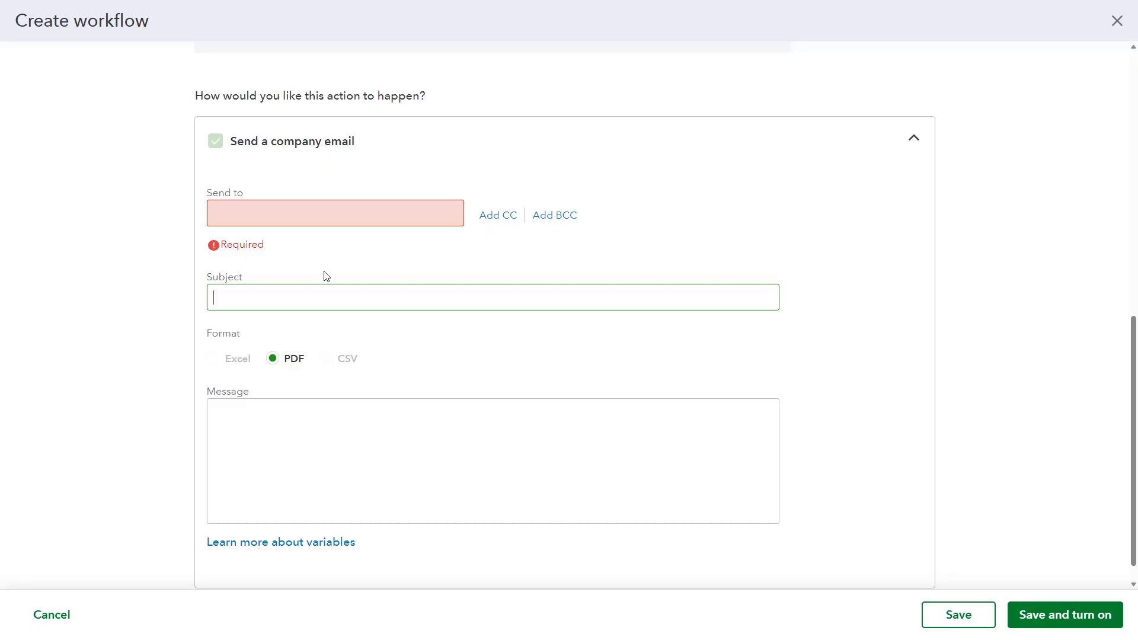
click(274, 359)
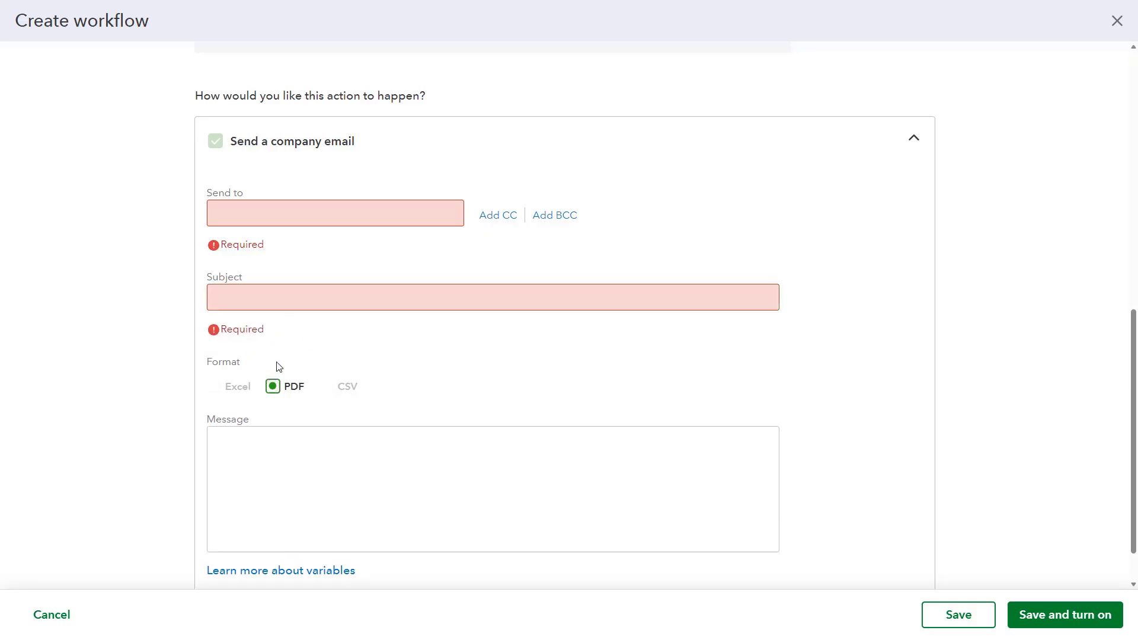
Insert the Company Name variable into the message of the scheduled report email
scroll(272, 386, down, 1)
click(281, 395)
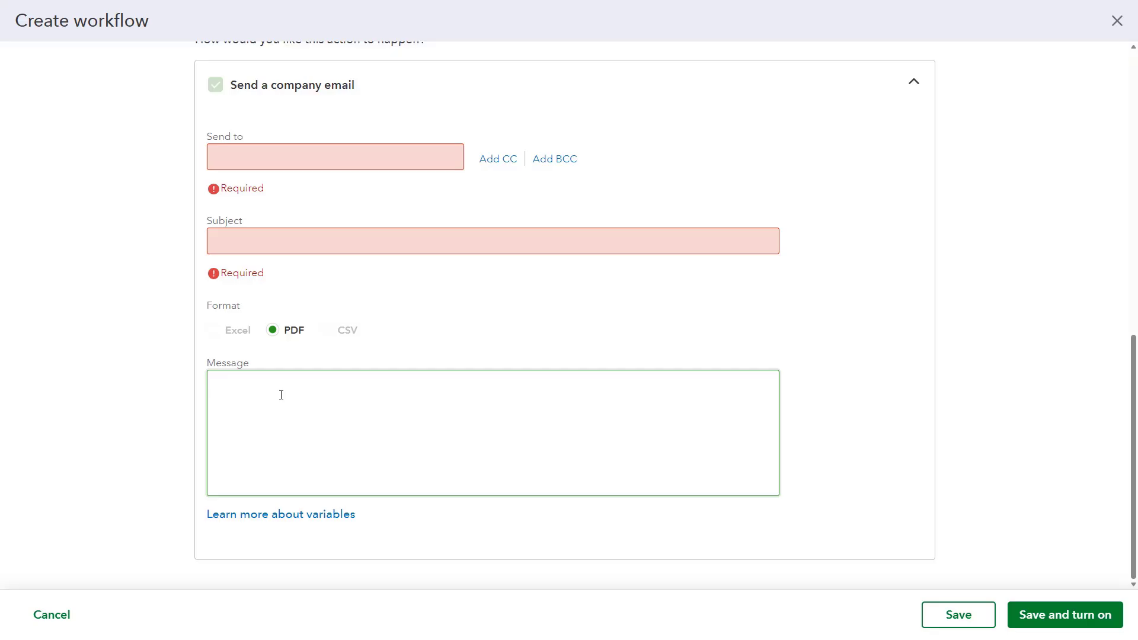
text(#)
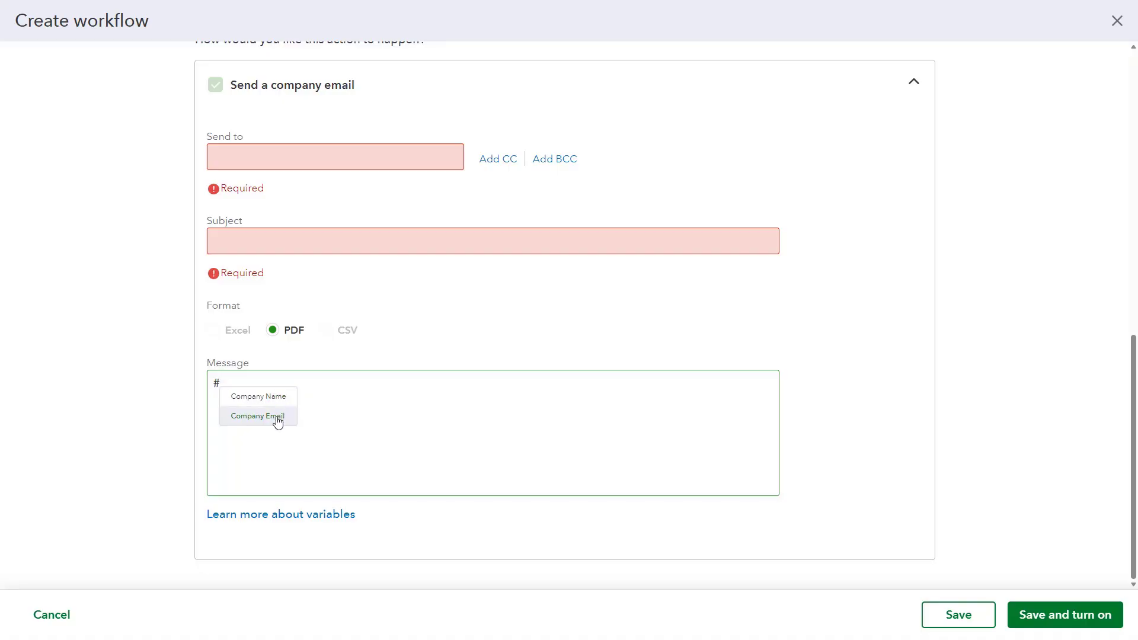
click(278, 398)
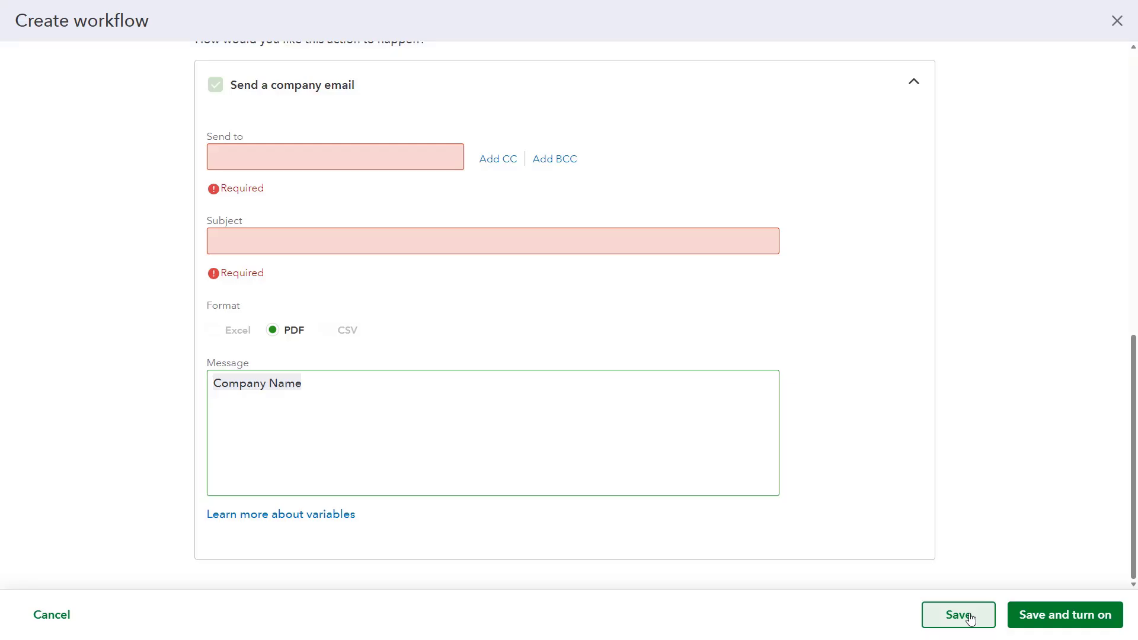
Cancel the new scheduled email workflow and discard its unsaved changes
click(66, 623)
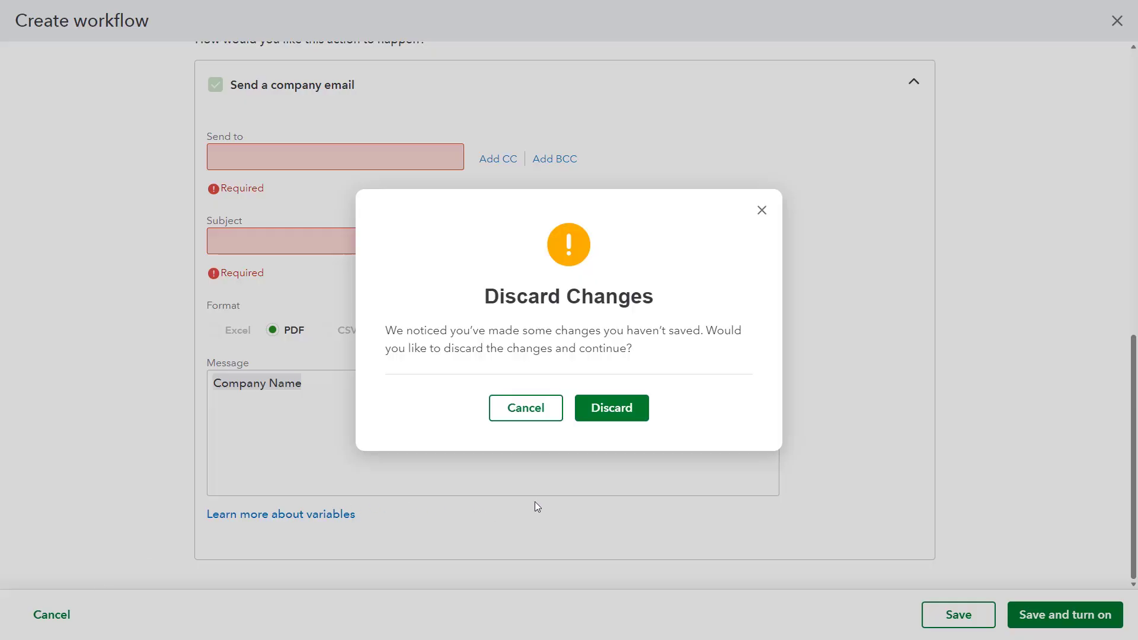
click(612, 409)
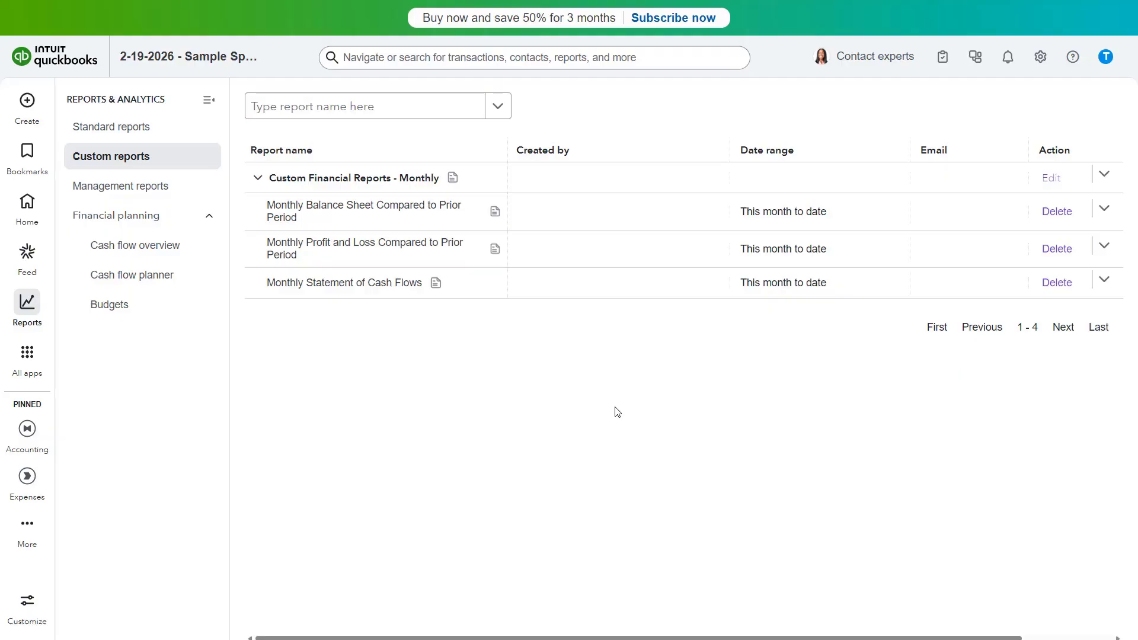
Remove the Monthly Statement of Cash Flows report from the Custom Financial Reports - Monthly group
click(1102, 287)
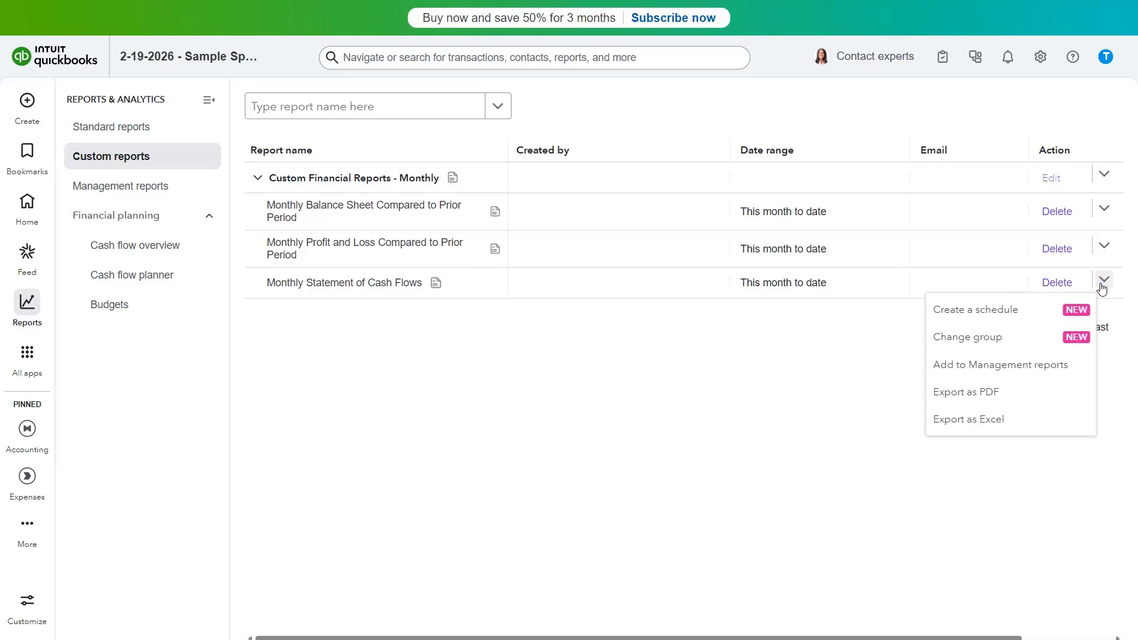
click(1001, 338)
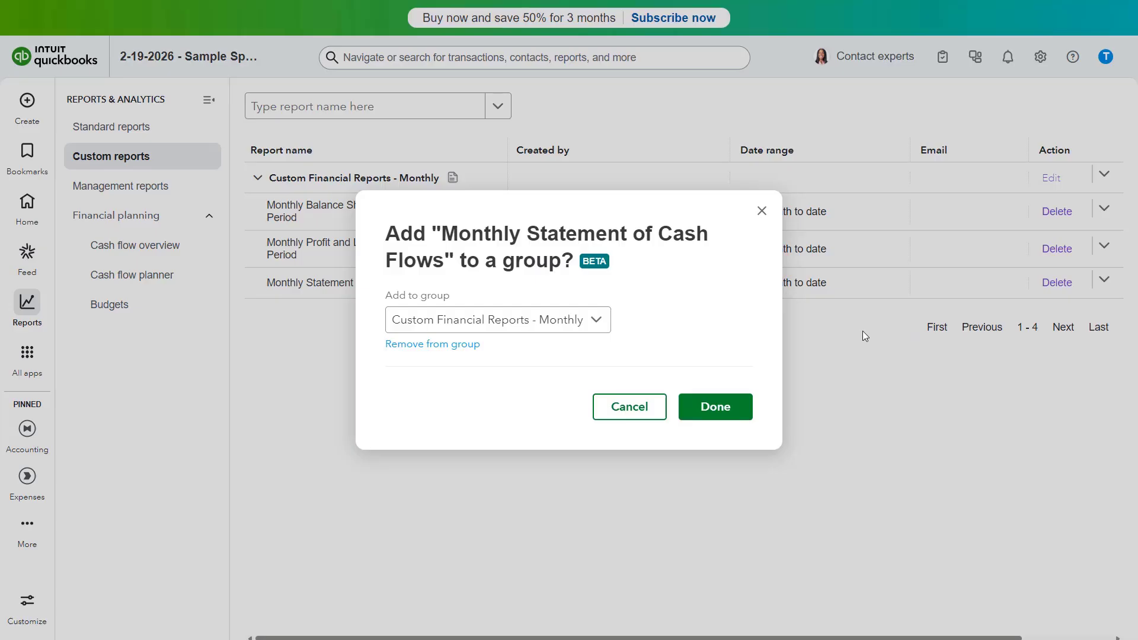
click(597, 321)
click(599, 323)
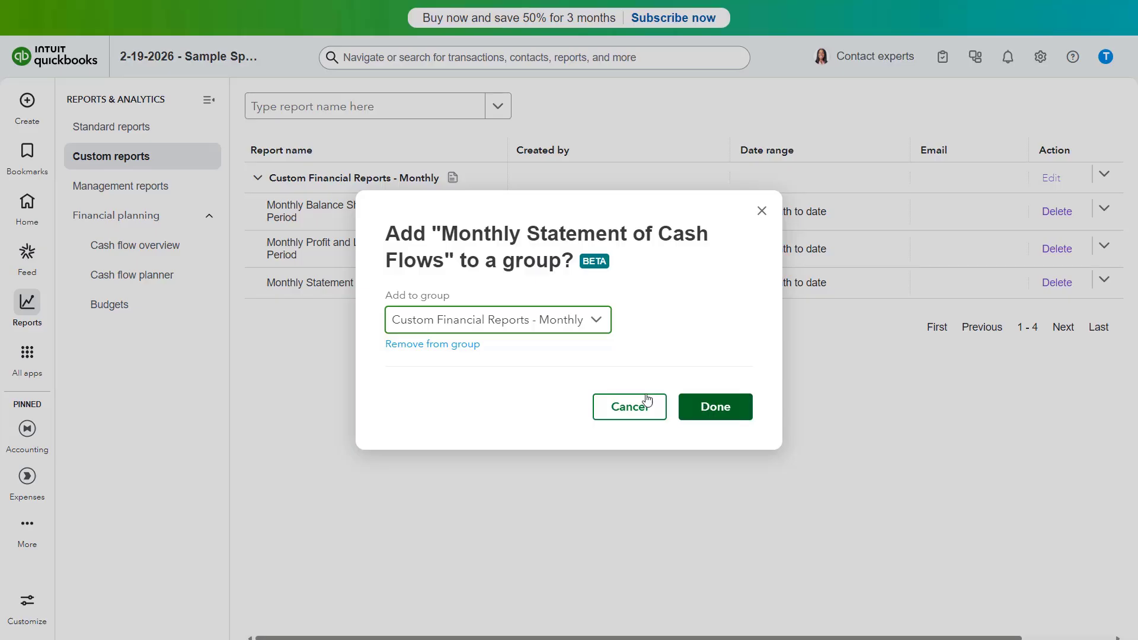
click(464, 349)
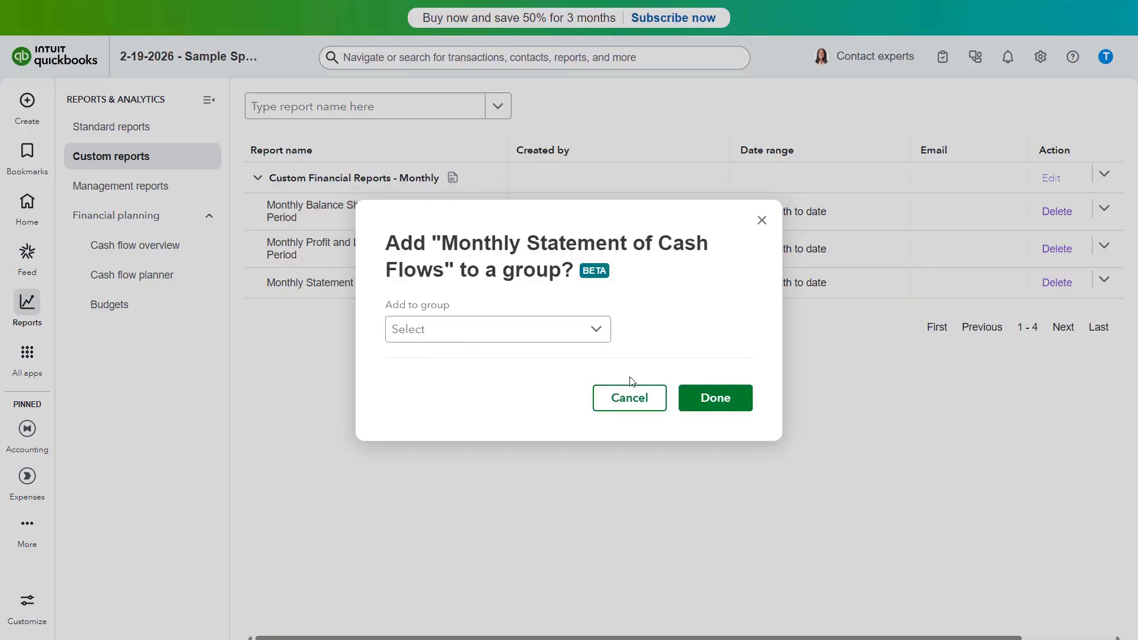
click(706, 397)
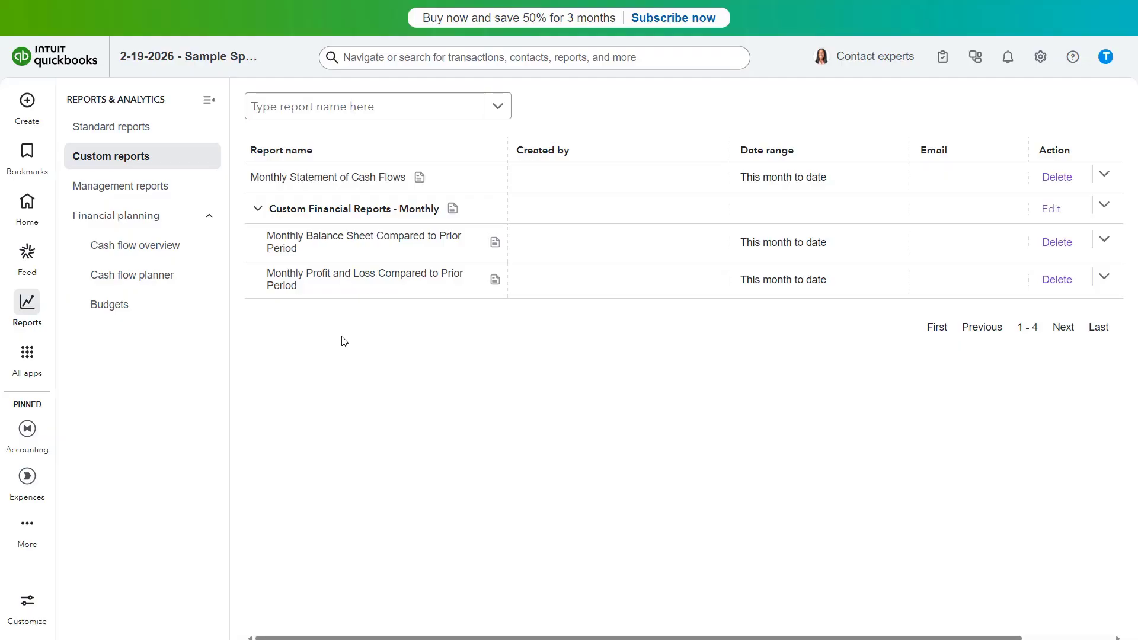
Review the options for adding Monthly Statement of Cash Flows to a new or existing management report, and cancel without adding it
click(1104, 177)
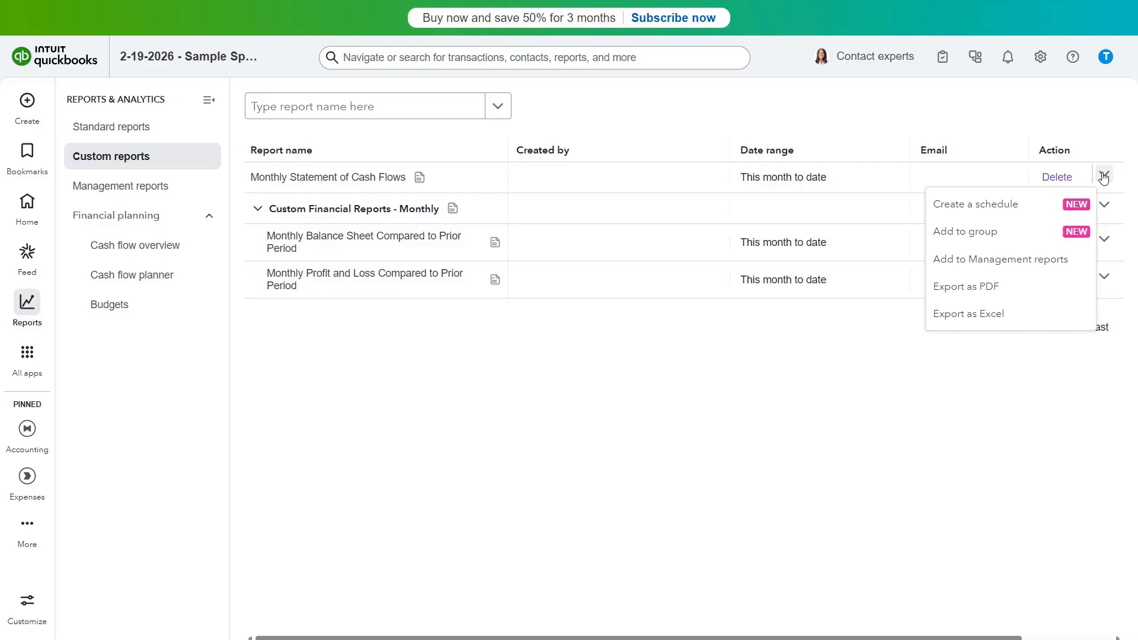
click(1061, 261)
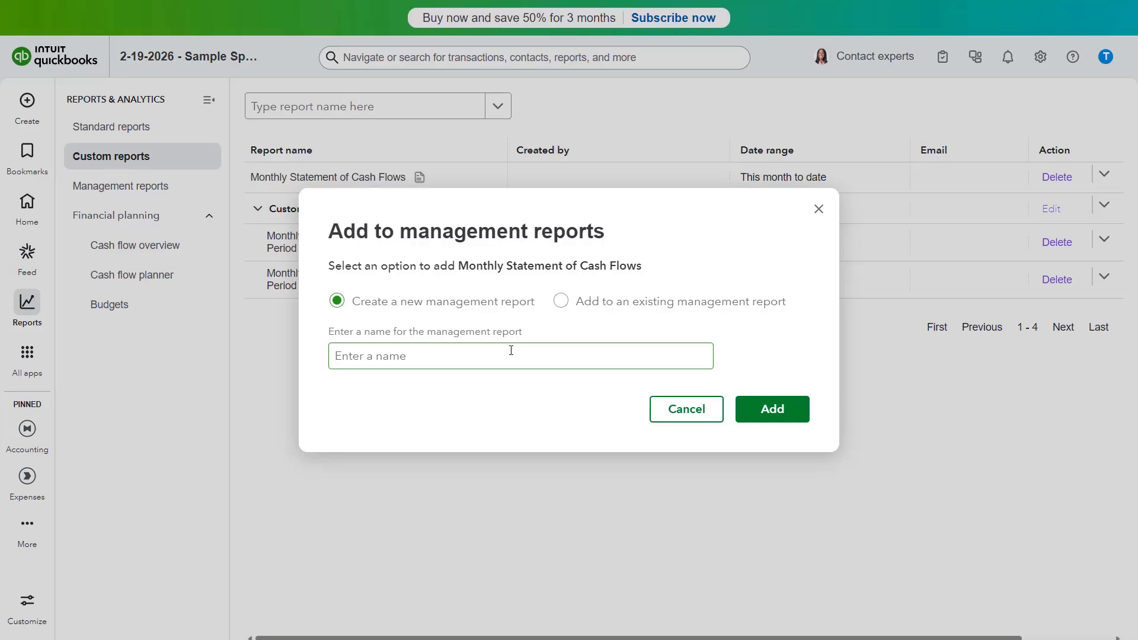
click(562, 301)
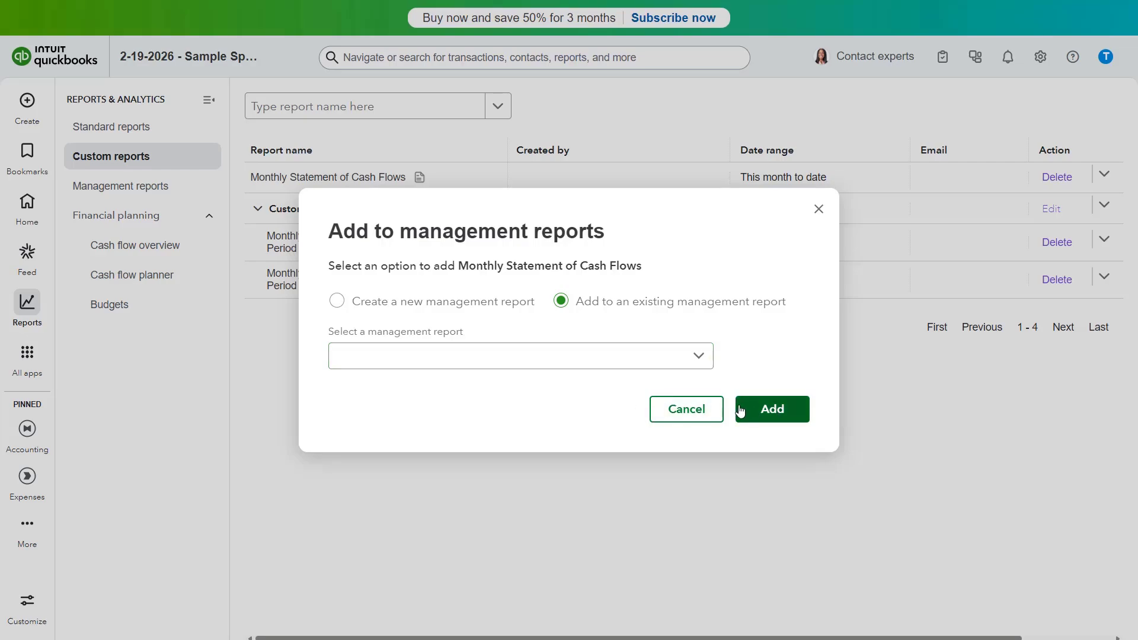
click(693, 420)
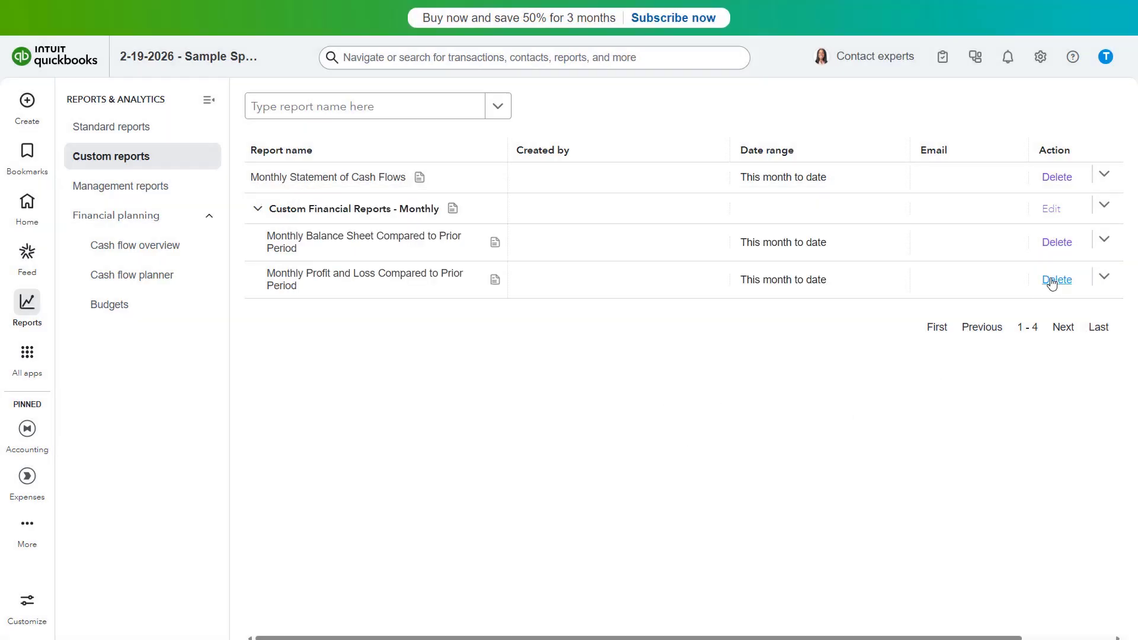
Export the Monthly Statement of Cash Flows report as an Excel file
click(1104, 178)
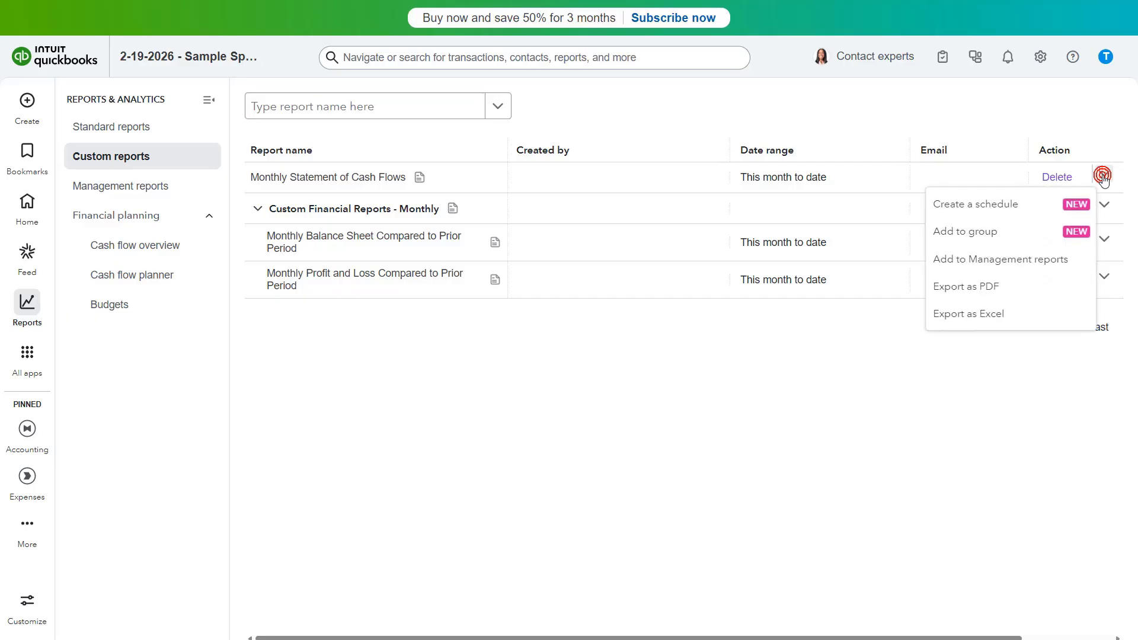
click(1040, 321)
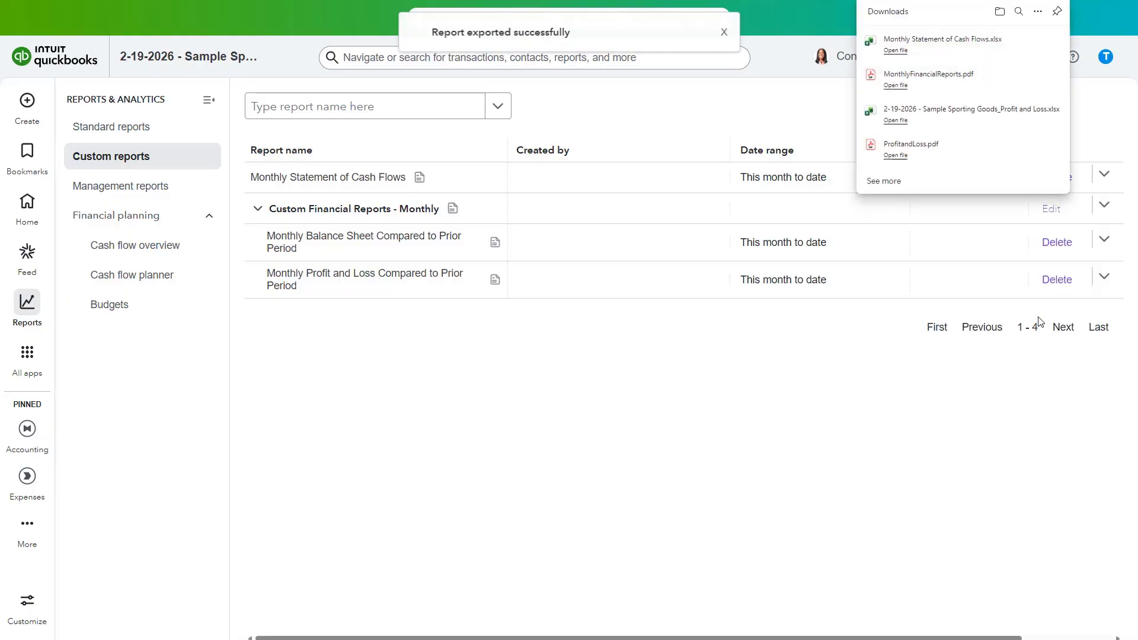